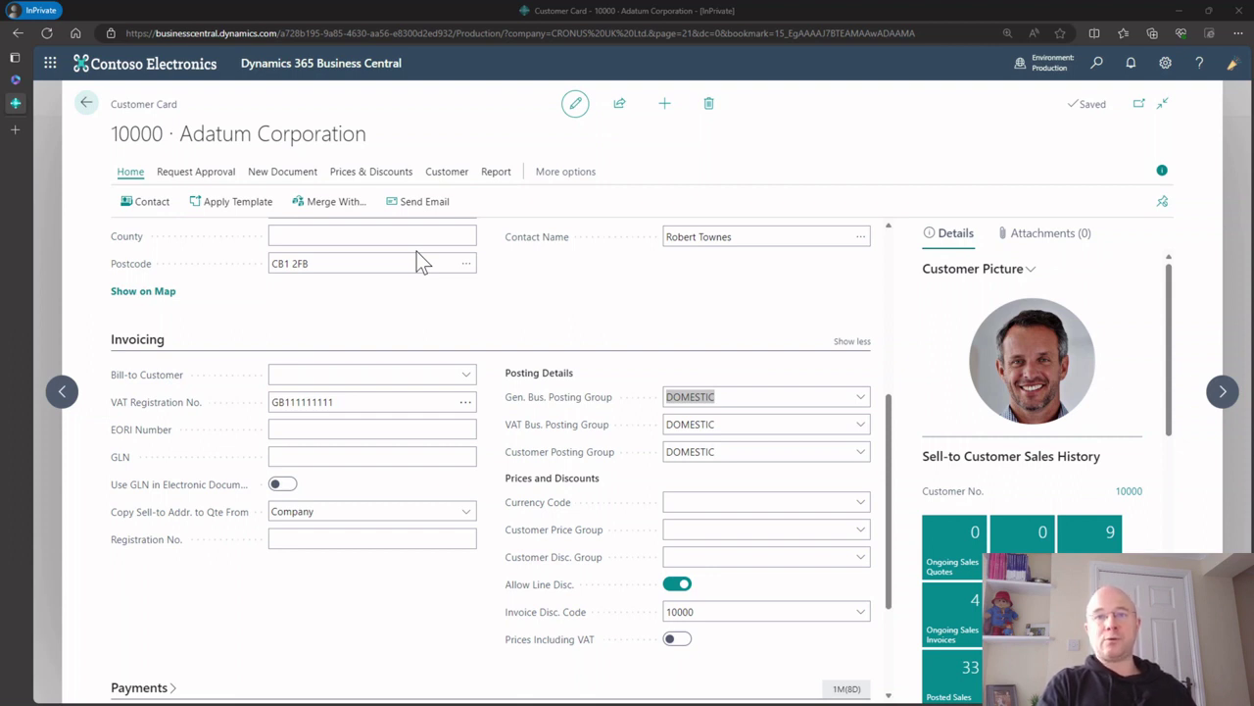
left_click(1092, 67)
type("item")
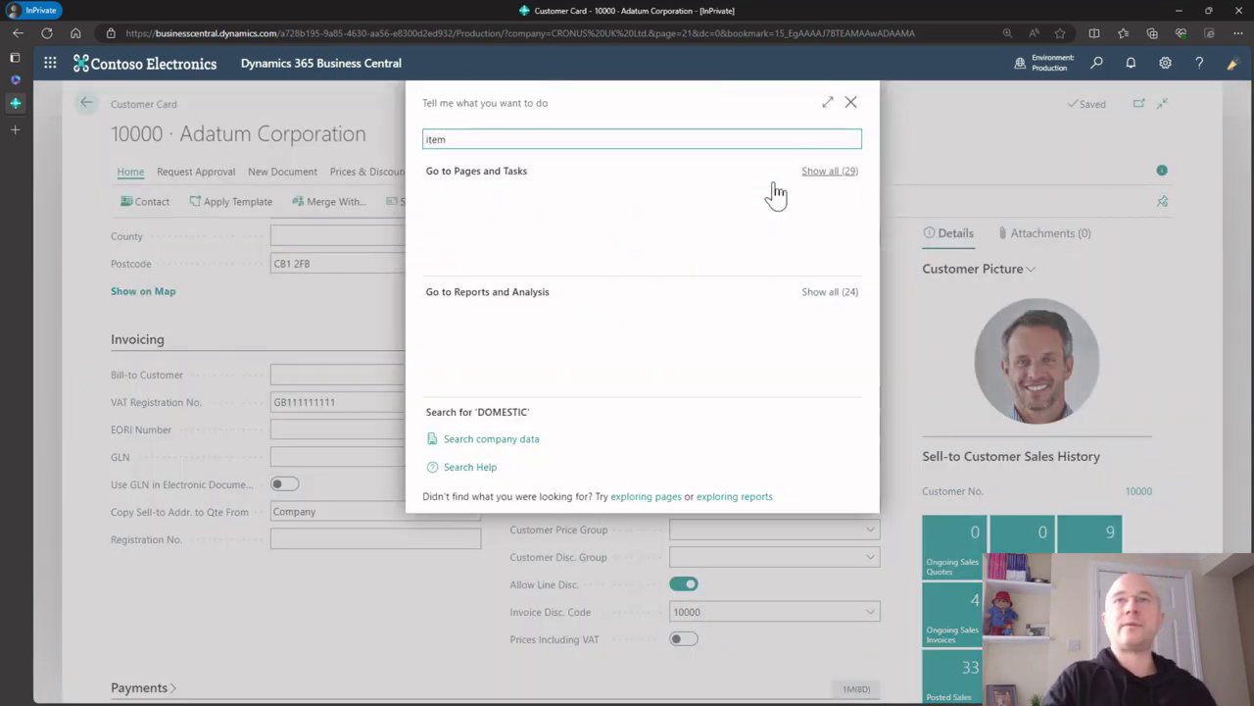
left_click(508, 364)
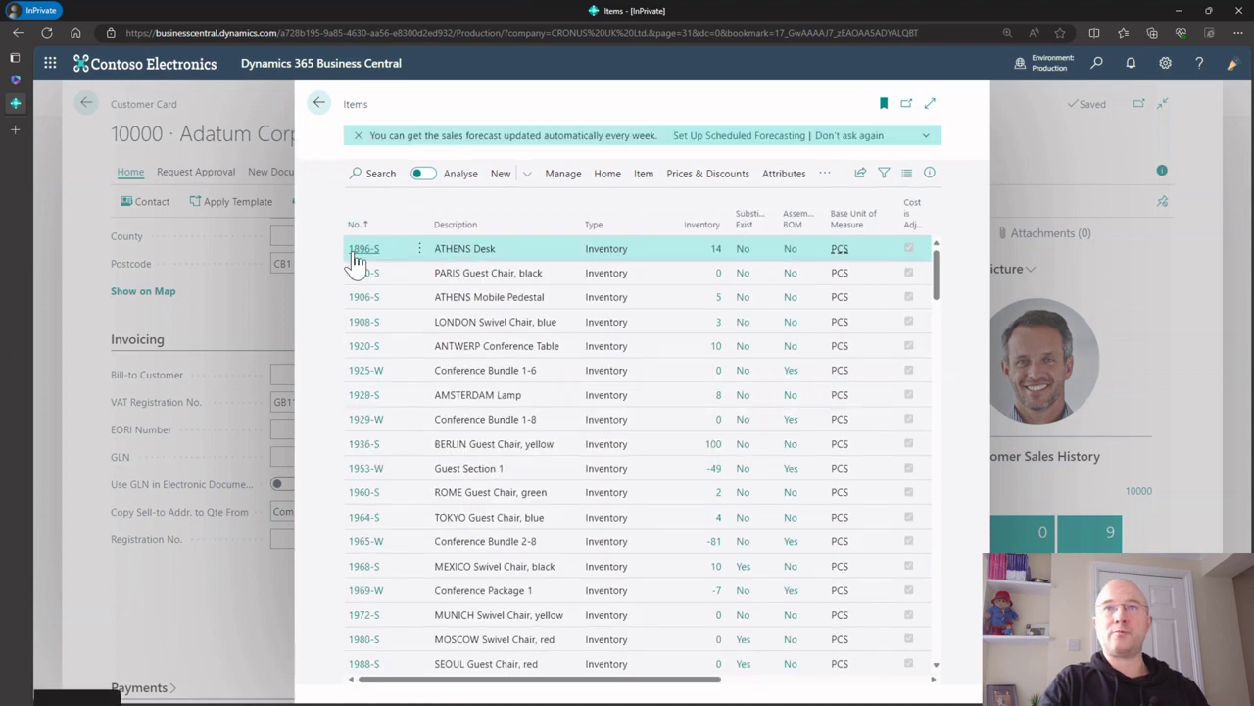
left_click(362, 249)
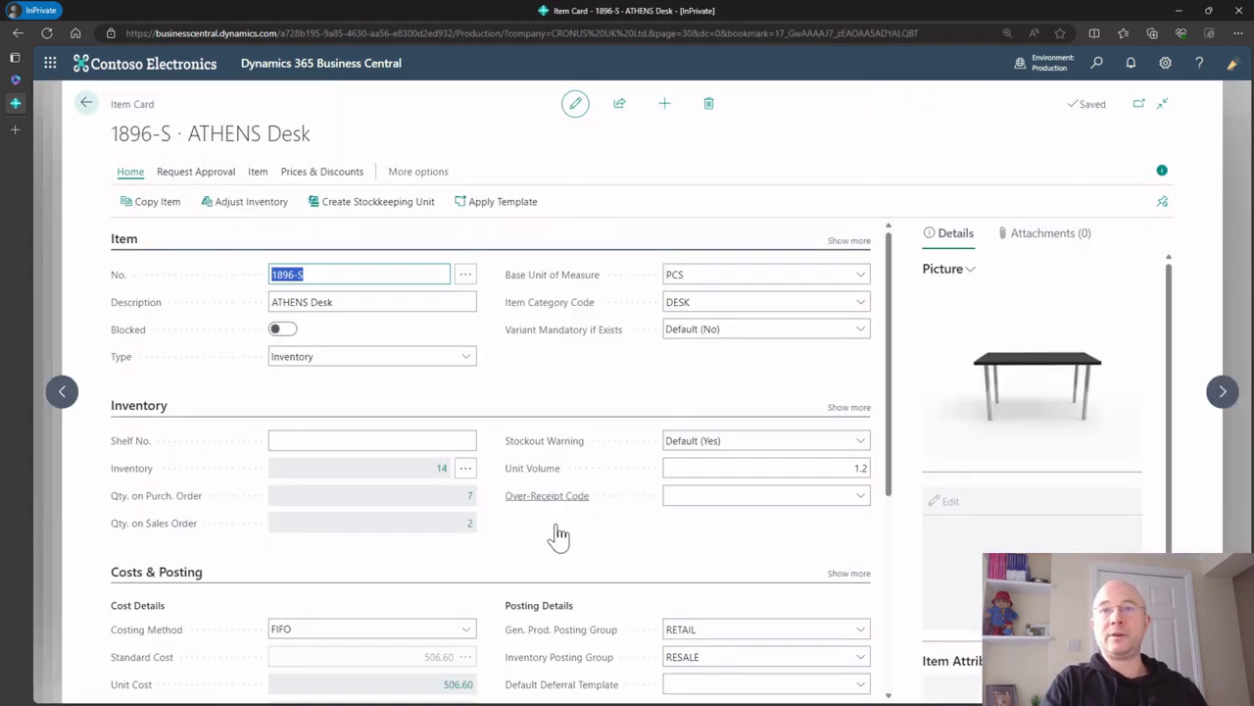
scroll(582, 573, "down", 1)
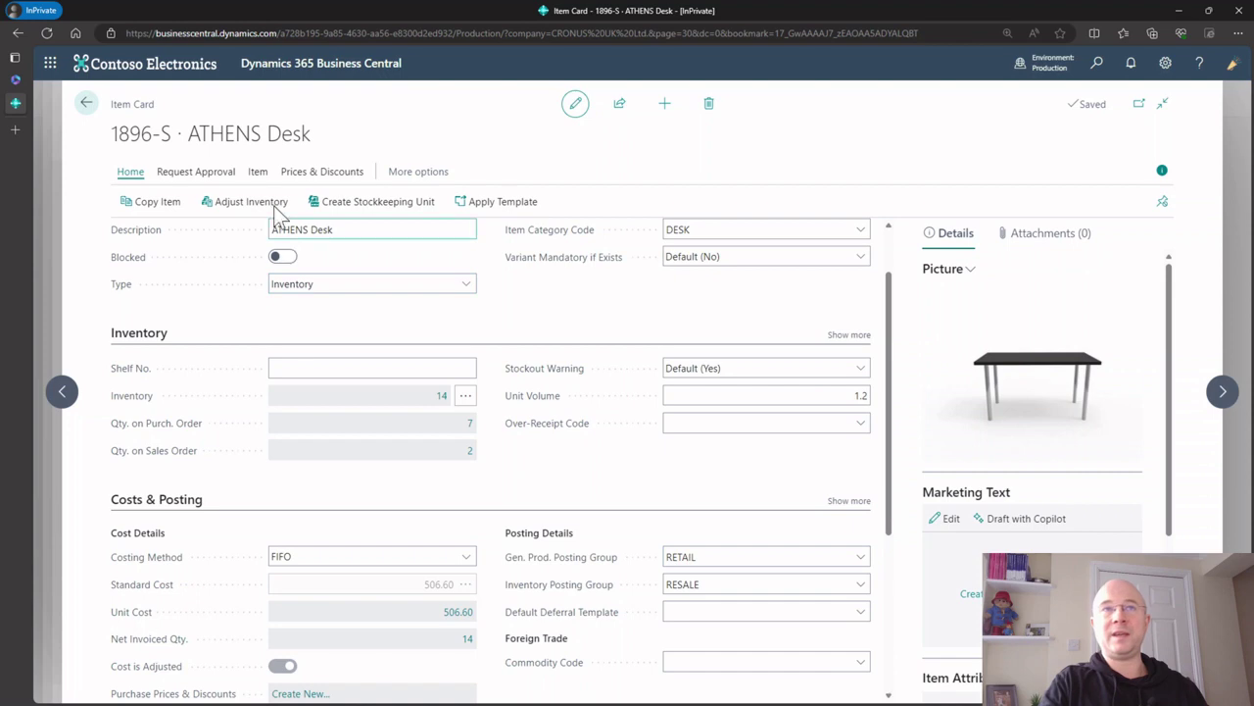
left_click(87, 102)
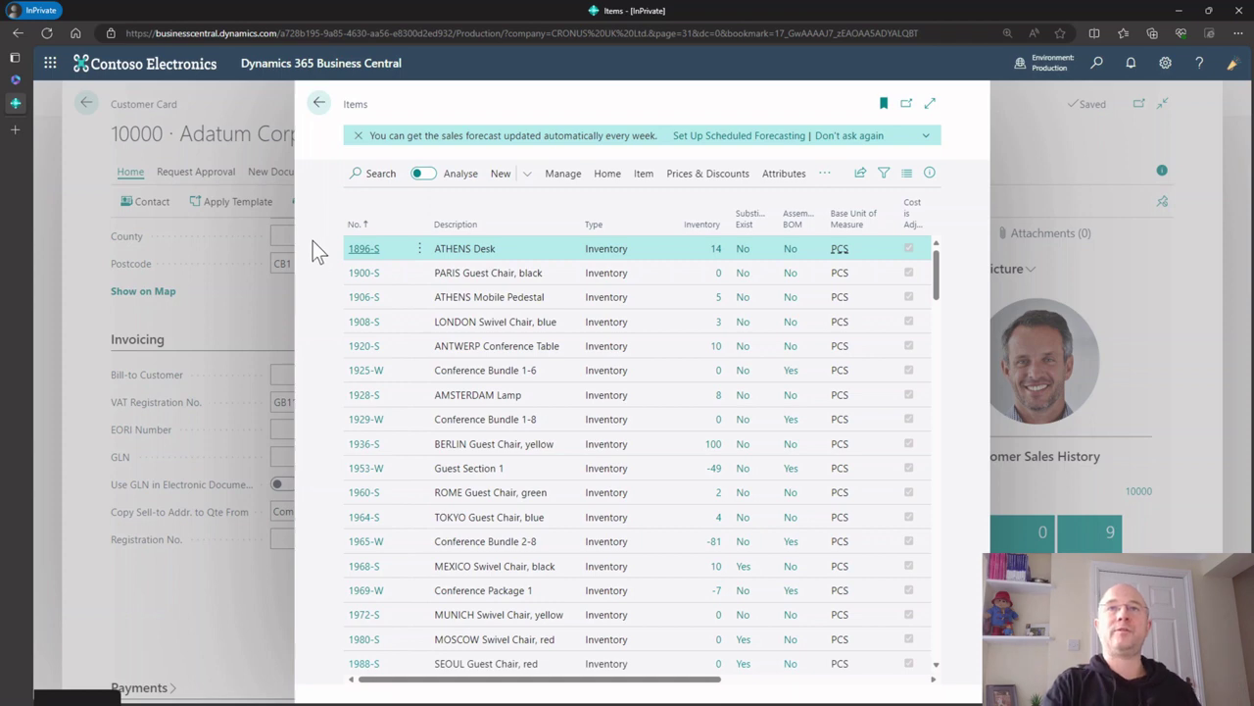
left_click(320, 104)
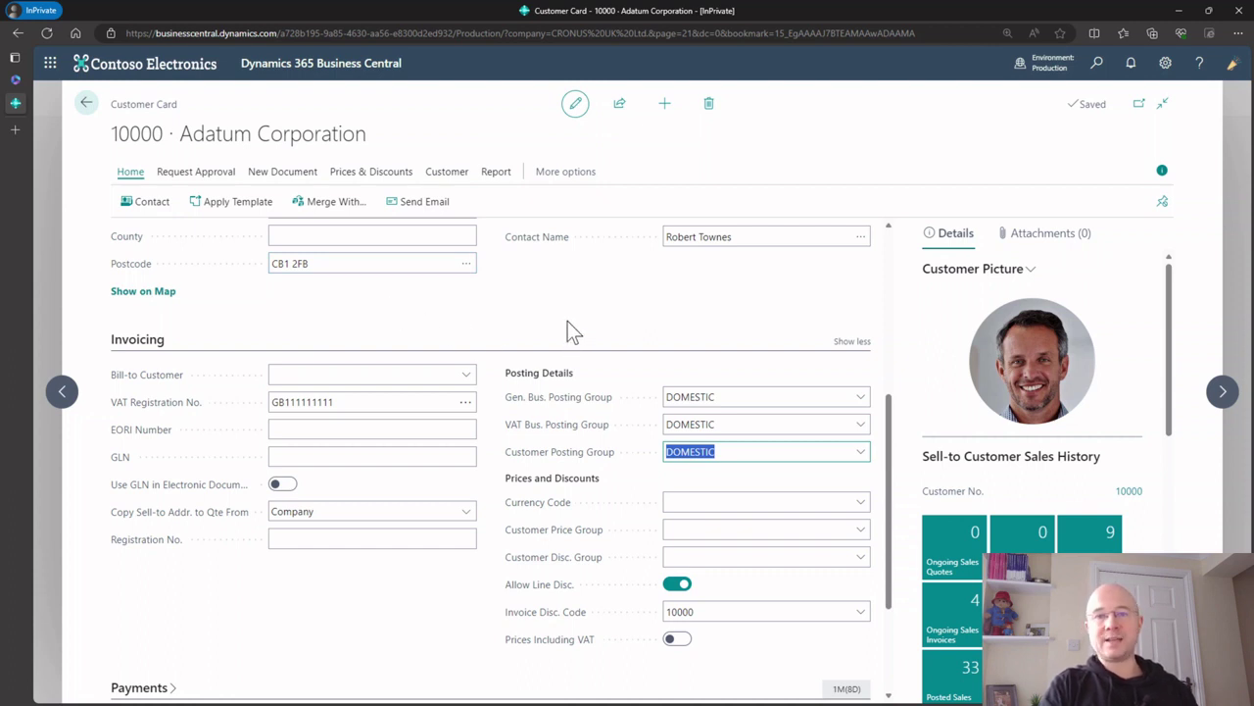
Step: Find Items through Tell Me and open the 1896-S ATHENS Desk item card
left_click(1097, 65)
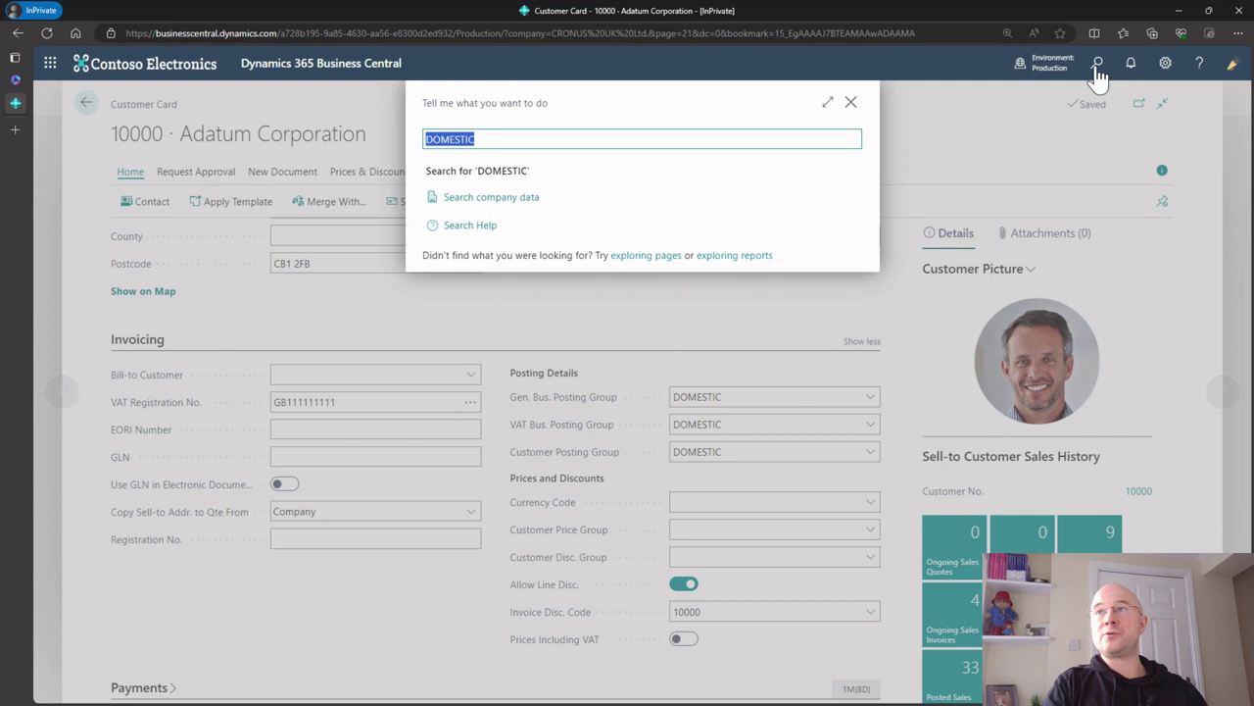
left_click(851, 102)
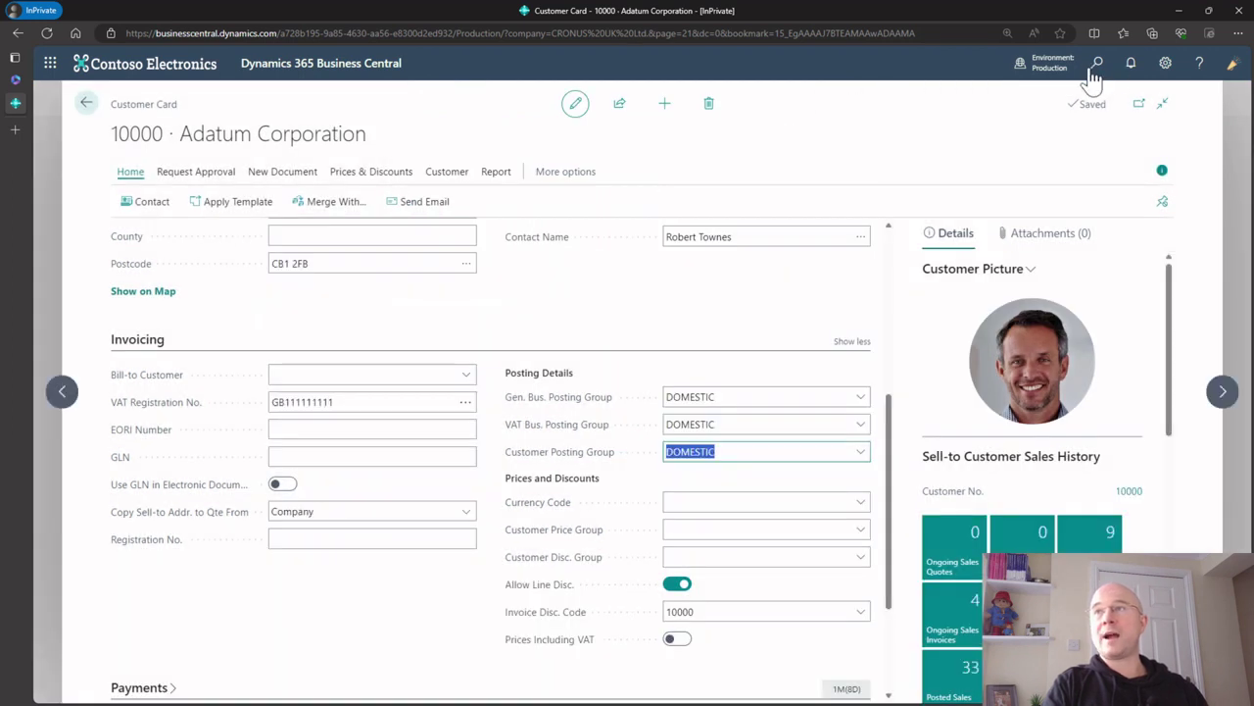
left_click(1097, 63)
type("item")
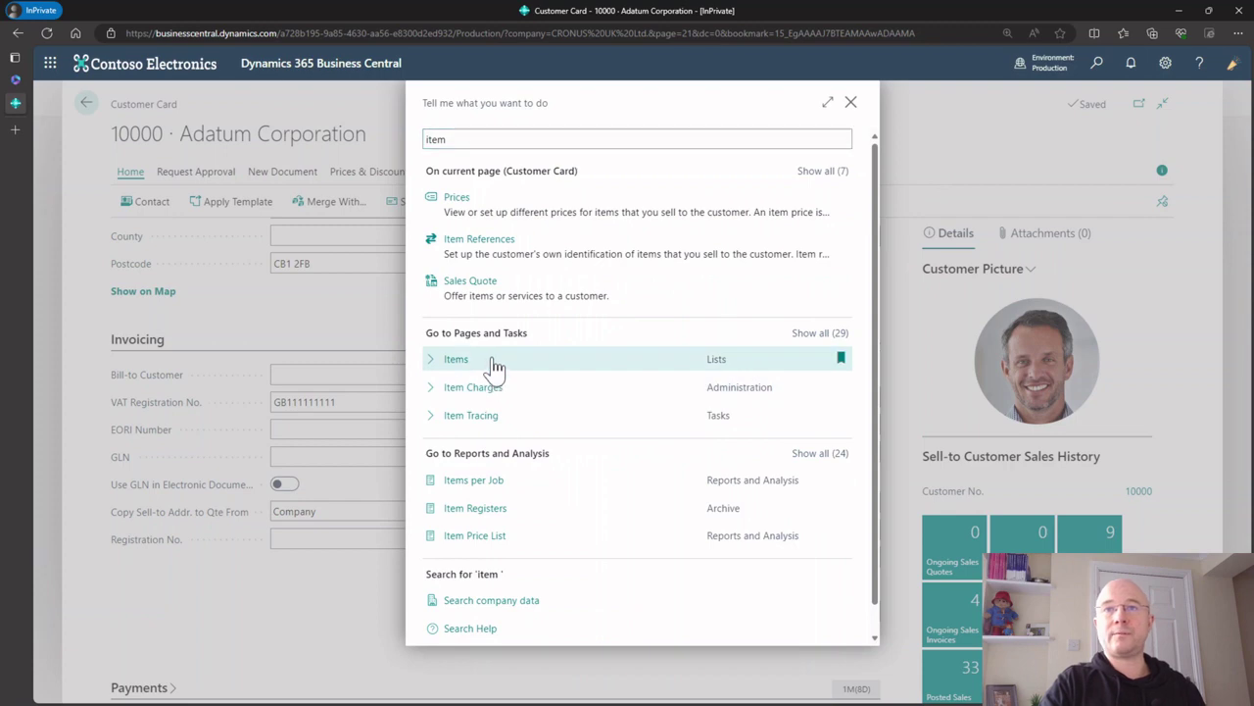
left_click(492, 359)
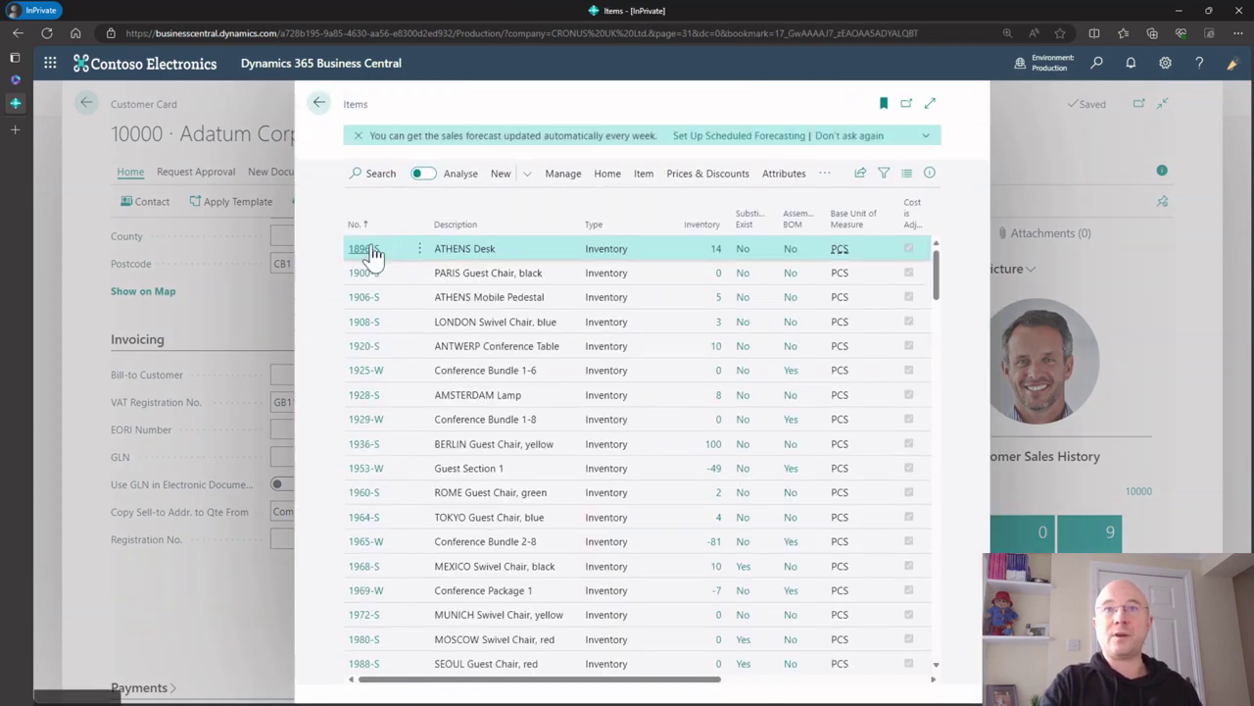
left_click(365, 247)
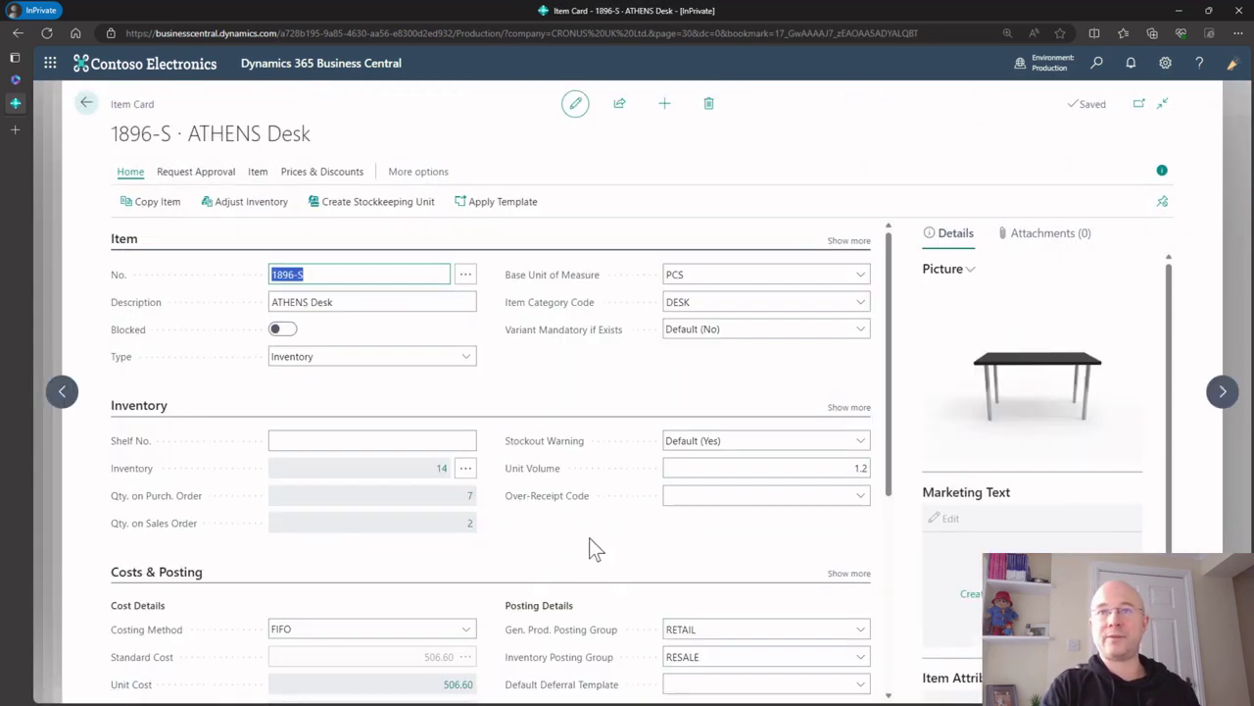
Step: Show more Costs & Posting fields, selecting VAT Prod. Posting Group STANDARD
scroll(589, 537, "down", 2)
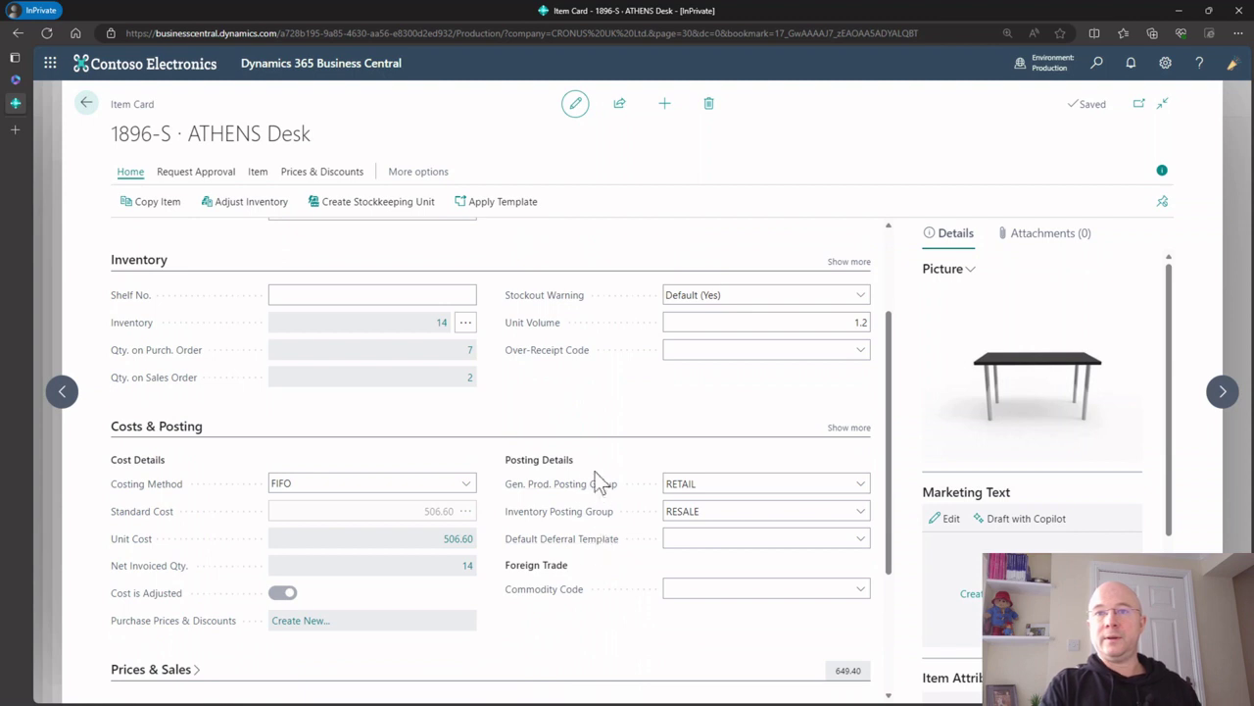
left_click(847, 428)
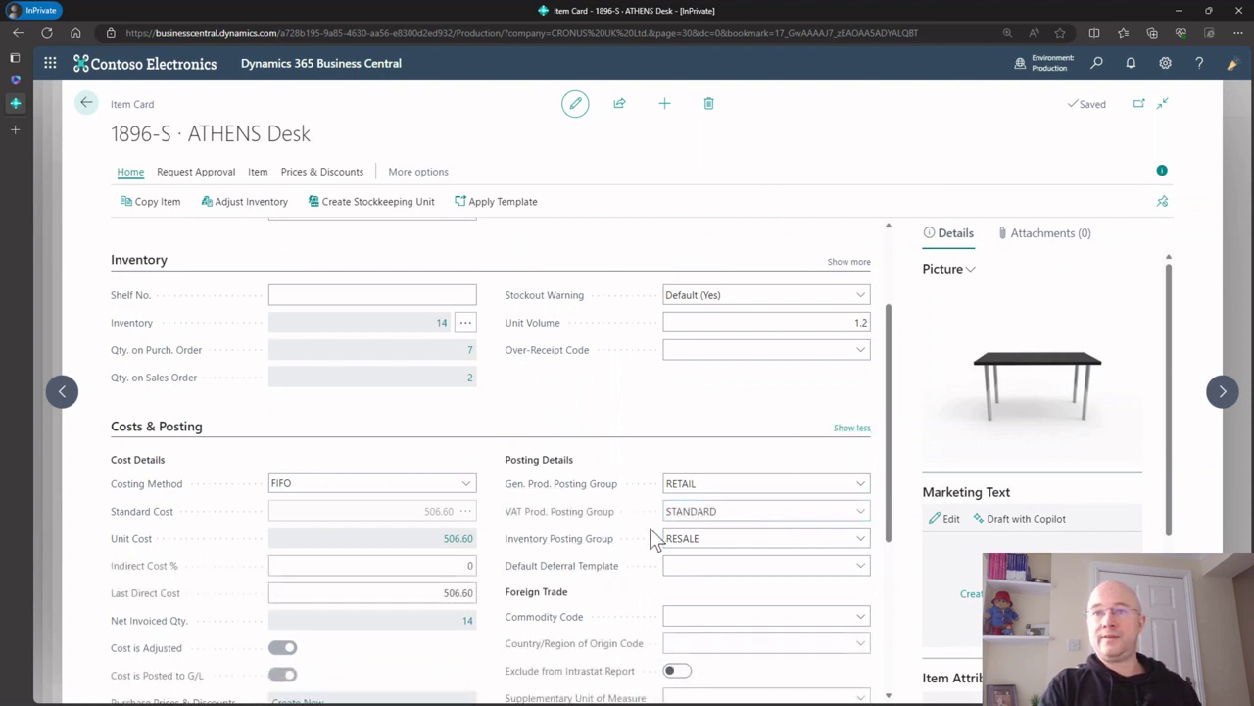
left_click(575, 511)
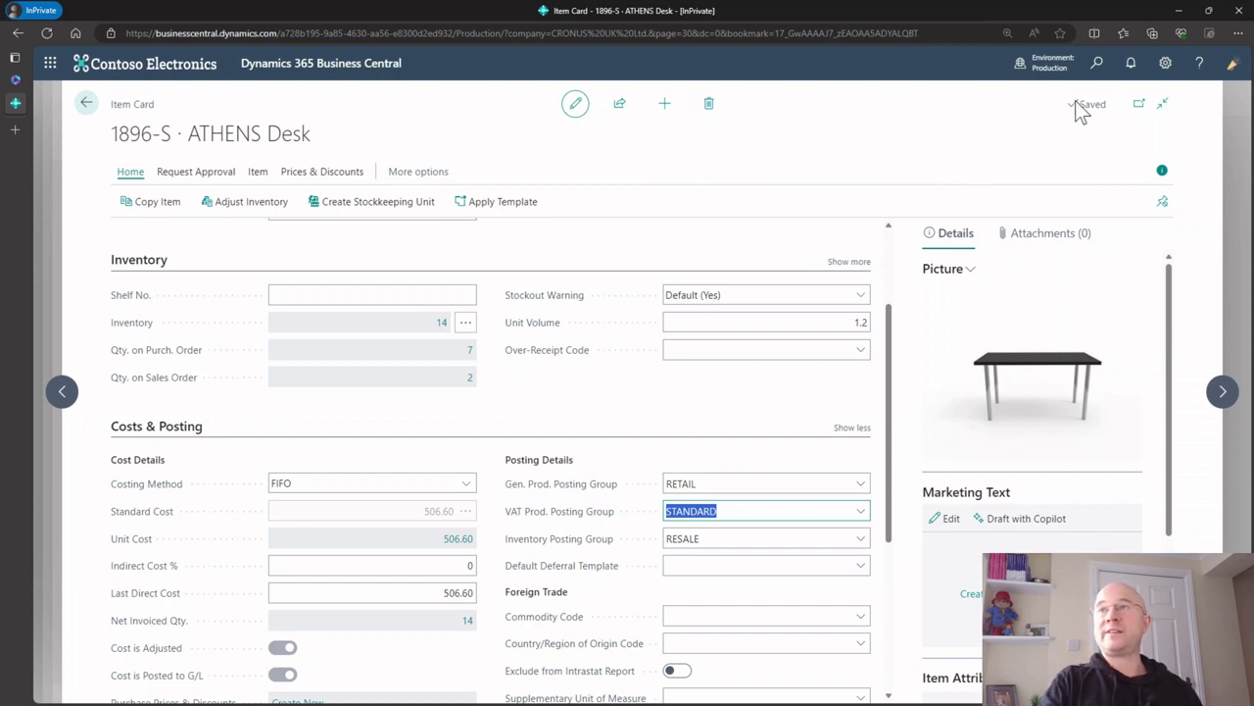
left_click(1097, 63)
type("STANDARD")
Step: Open VAT Posting Setup via 'vat po set' and expand it to full page
type("vat po set")
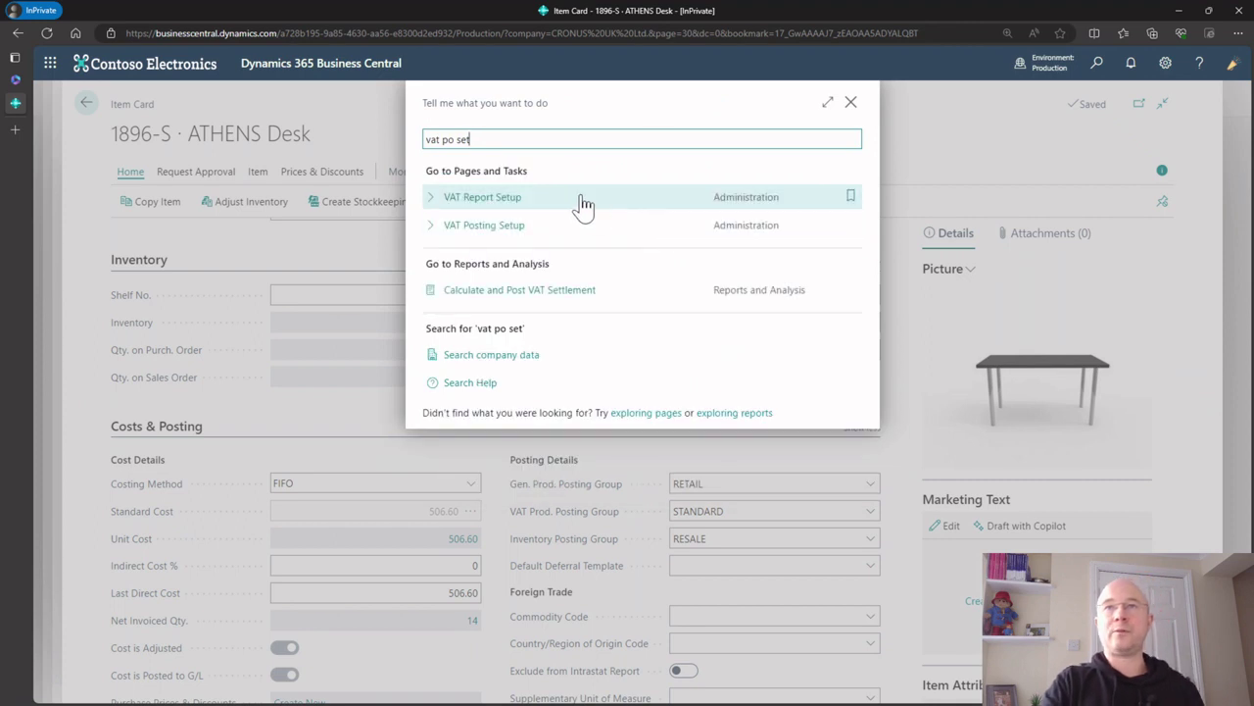
left_click(484, 224)
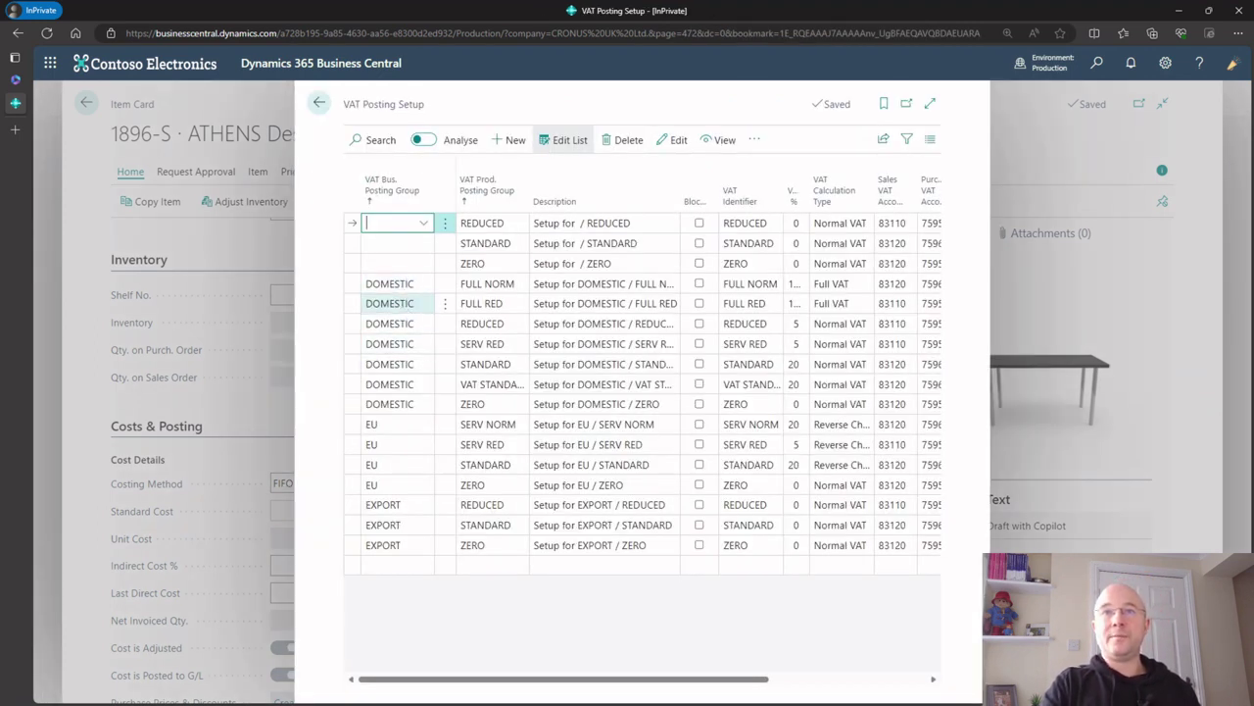
left_click(929, 104)
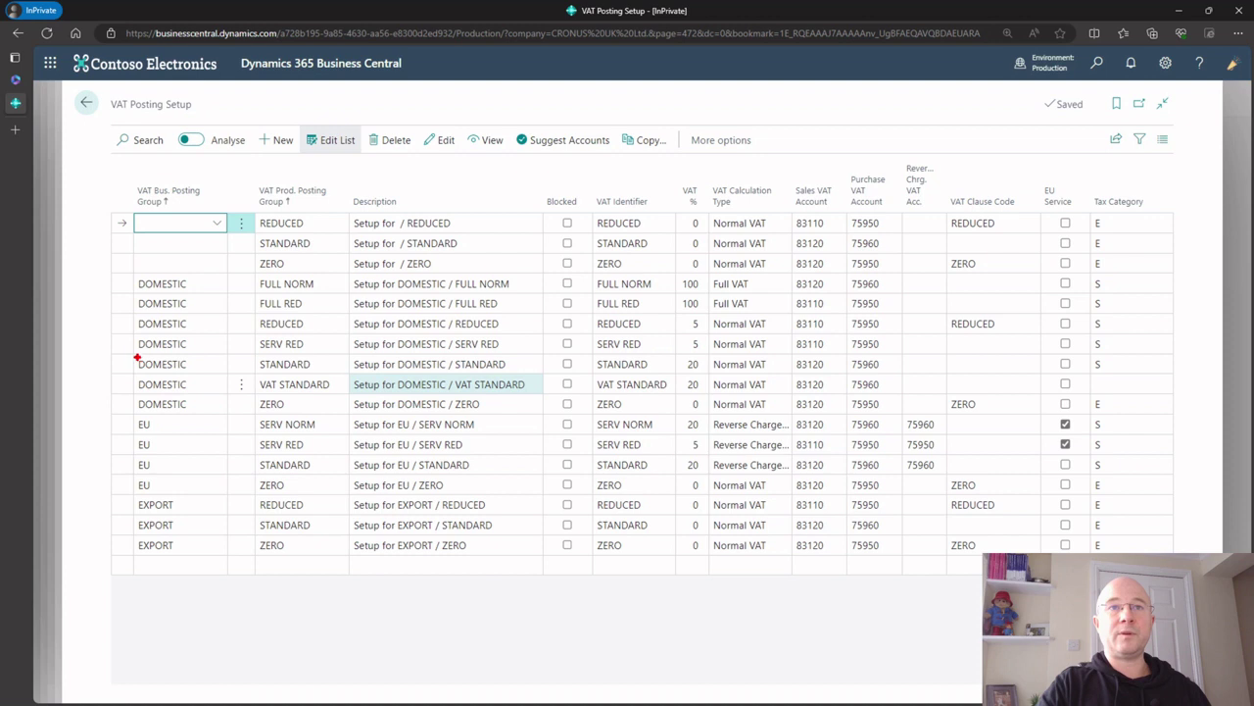
mouse_move(129, 350)
left_mouse_down()
mouse_move(344, 381)
mouse_move(1079, 373)
left_mouse_up()
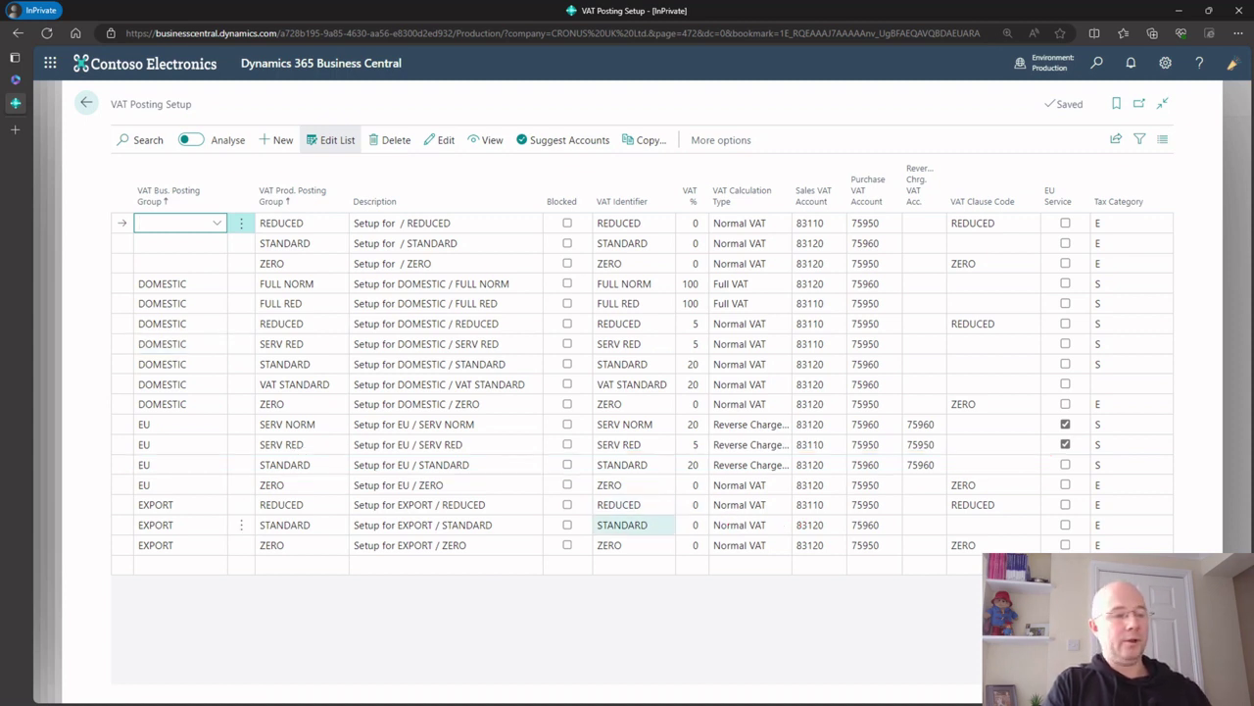
Step: Close VAT Posting Setup and step back through the Items list to the Adatum customer card
key("Escape")
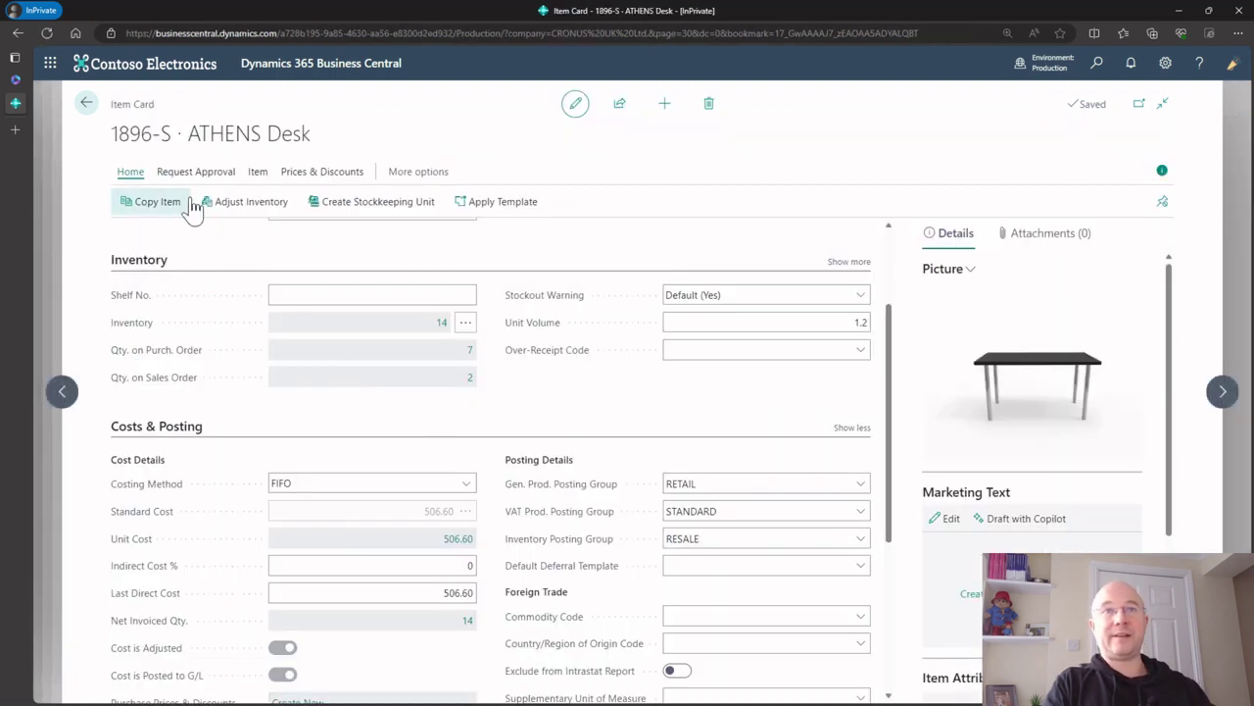
left_click(85, 102)
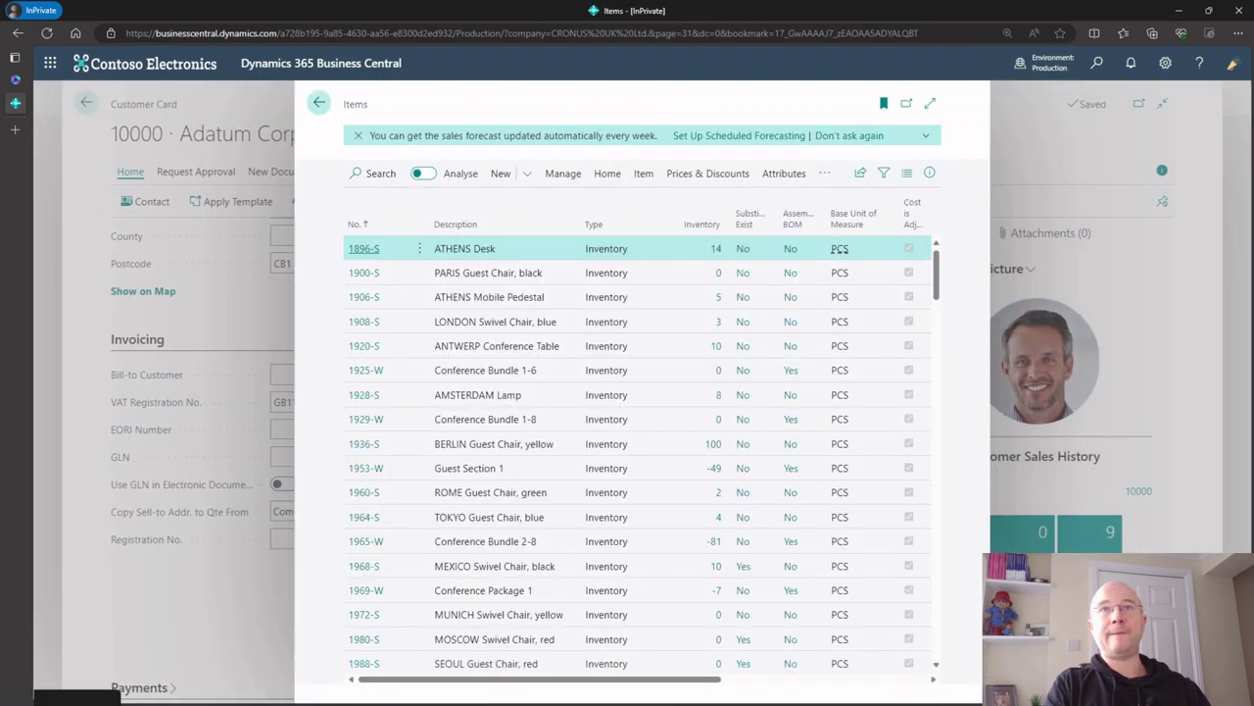
left_click(320, 102)
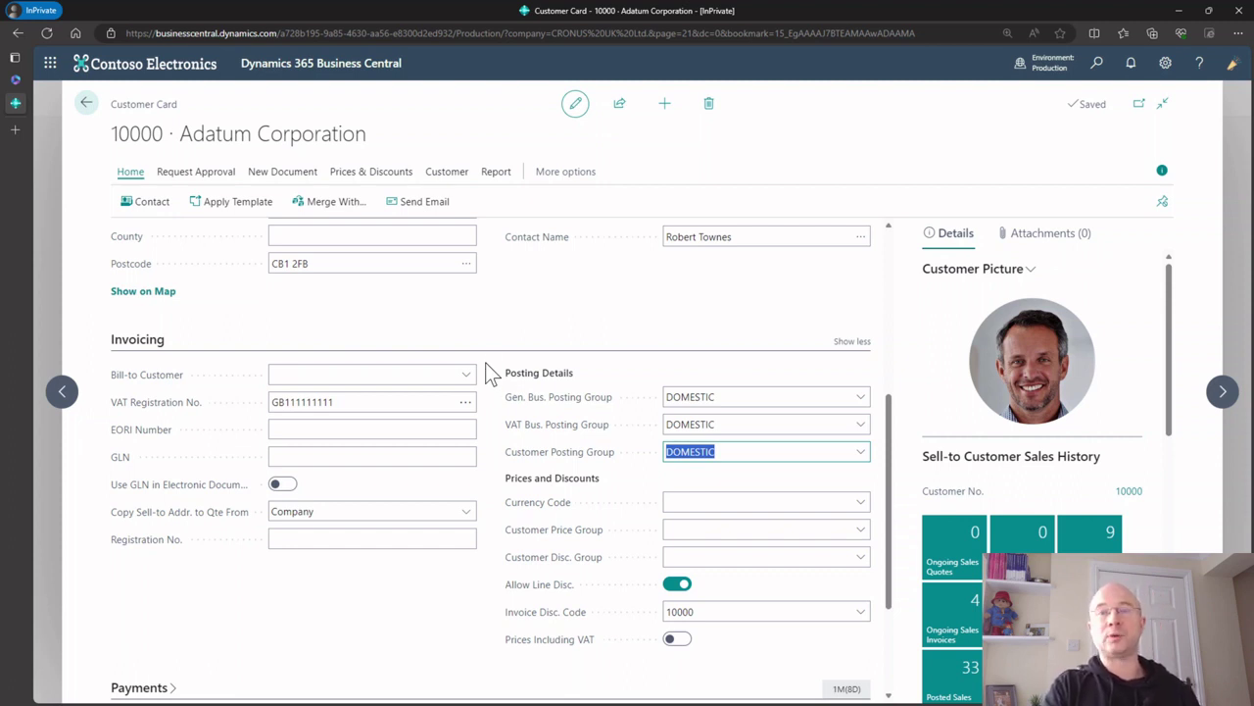
Step: Reopen the 1896-S ATHENS Desk item card and scroll to its Costs & Posting groups
left_click(1092, 68)
type("item")
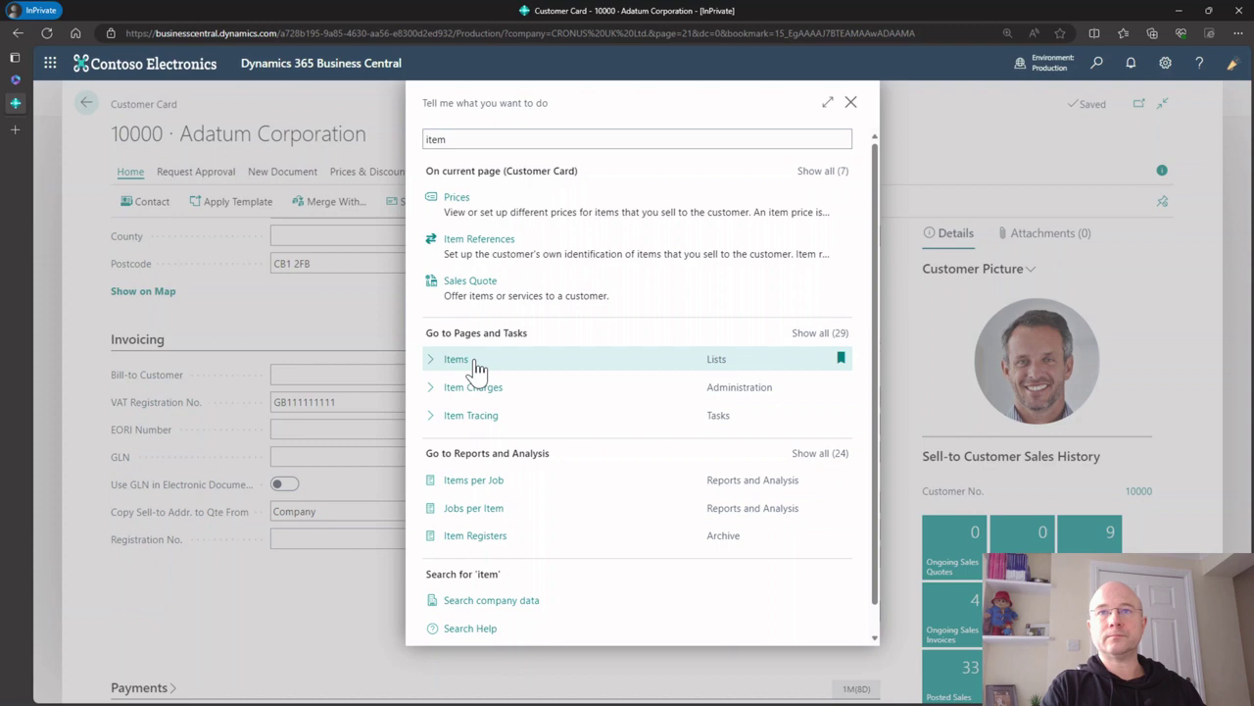
left_click(475, 359)
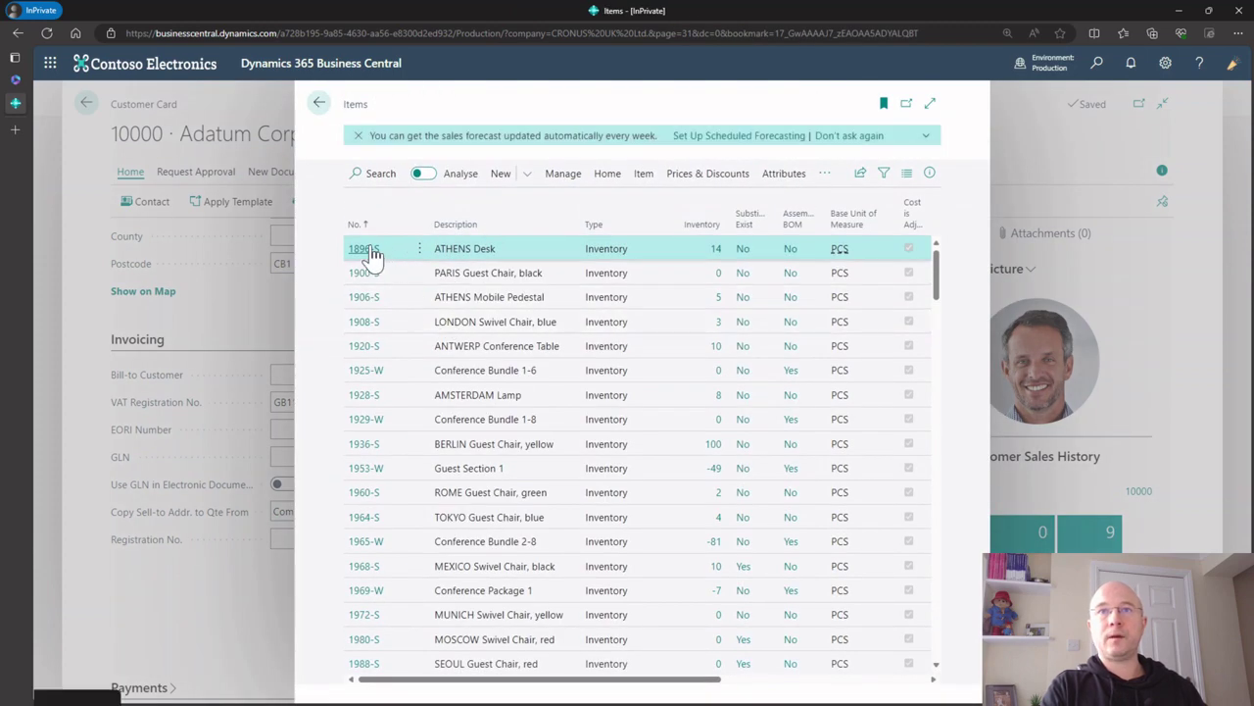
left_click(378, 261)
scroll(553, 448, "down", 3)
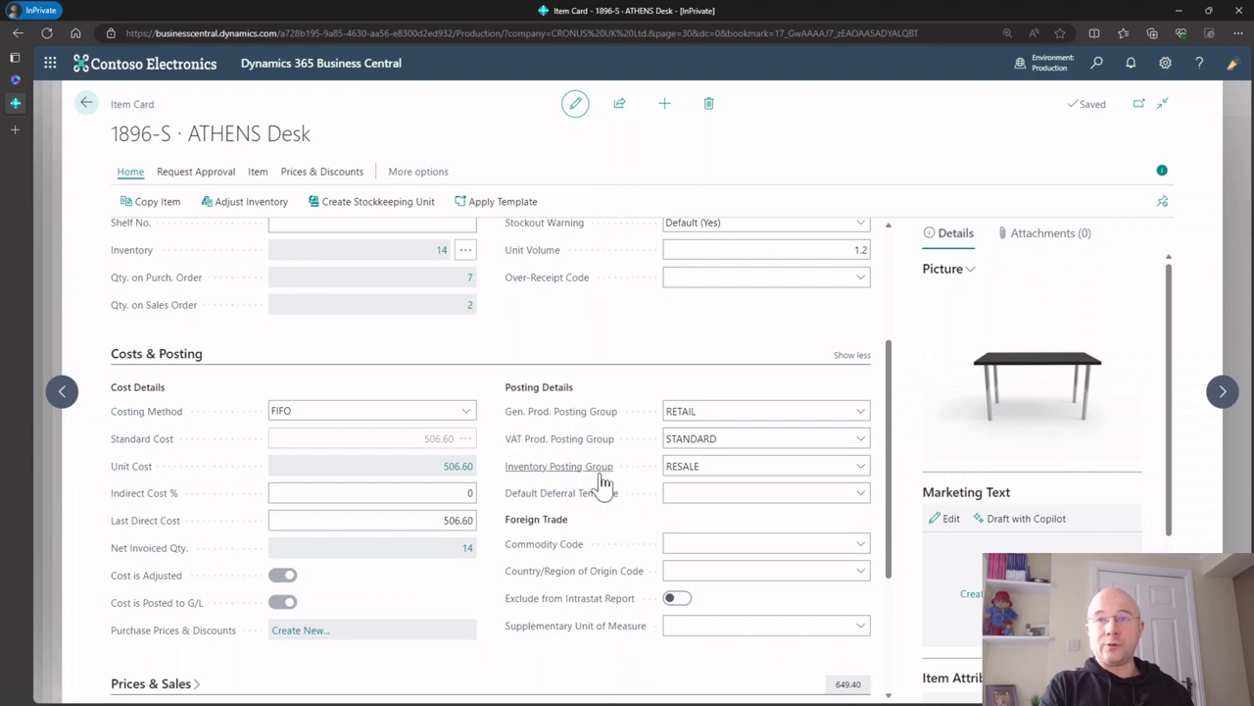
left_click(676, 438)
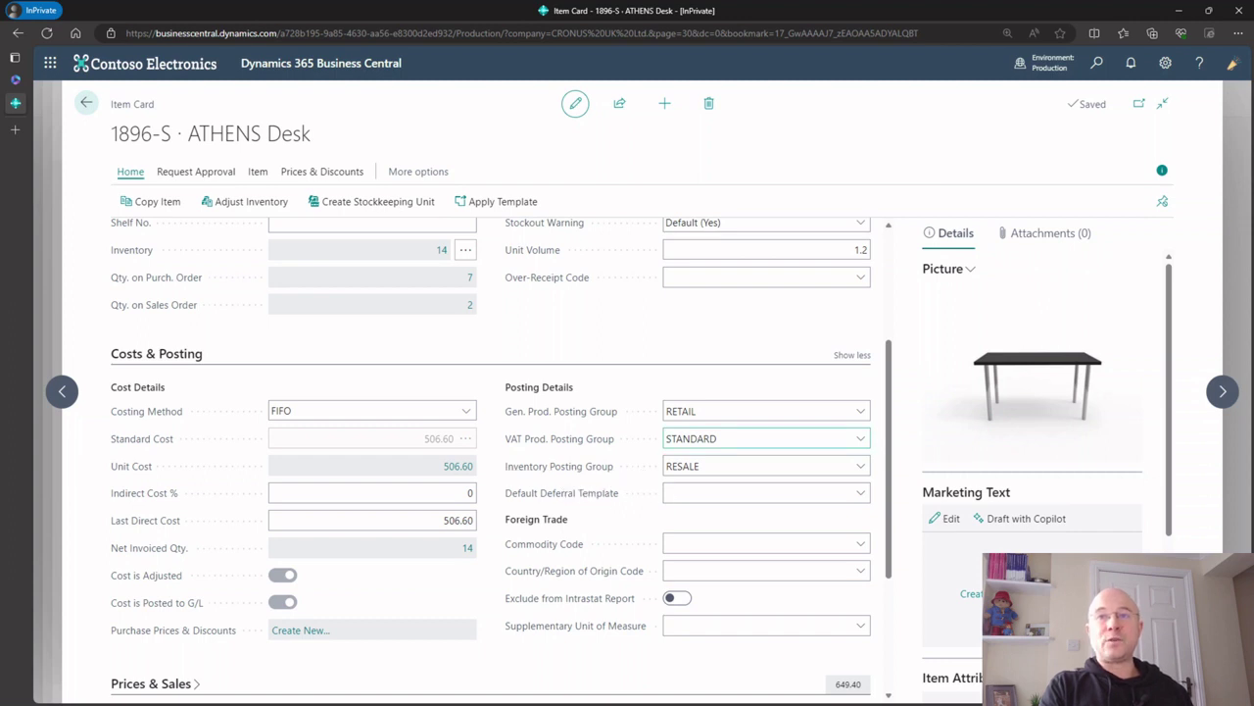
left_click(1097, 63)
type("inv po set")
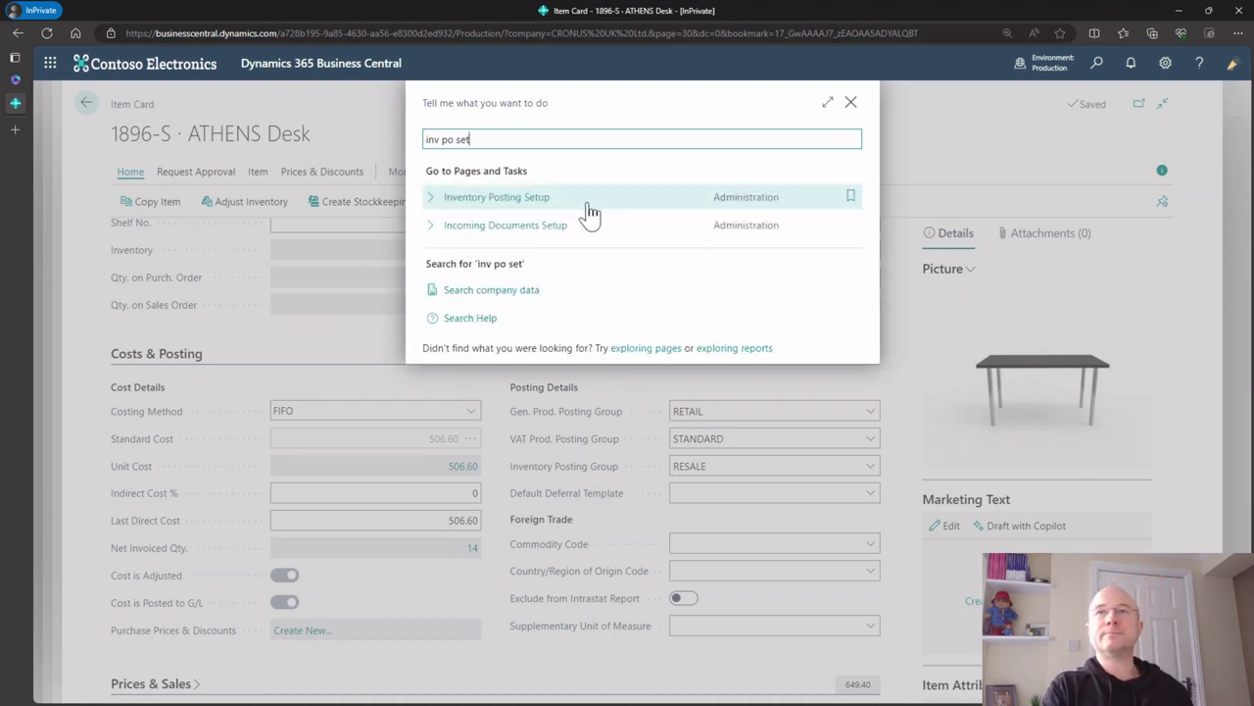
left_click(581, 200)
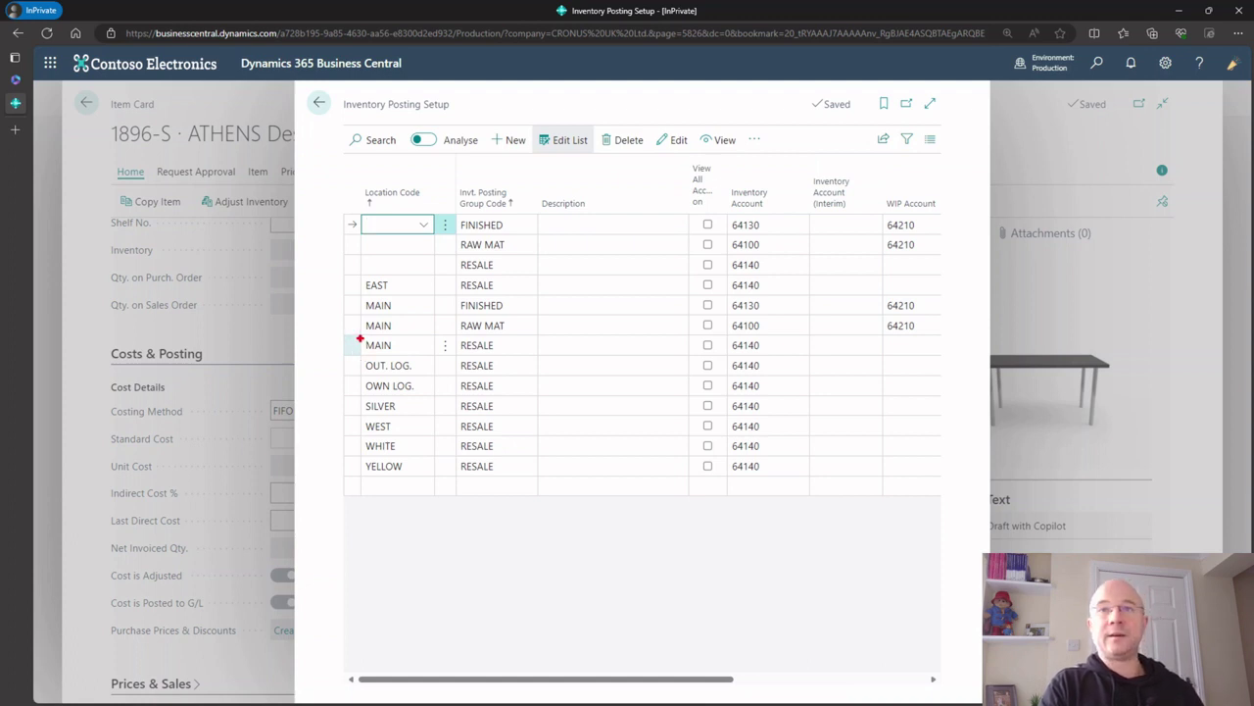
mouse_move(357, 335)
left_mouse_down()
mouse_move(460, 360)
mouse_move(818, 356)
left_mouse_up()
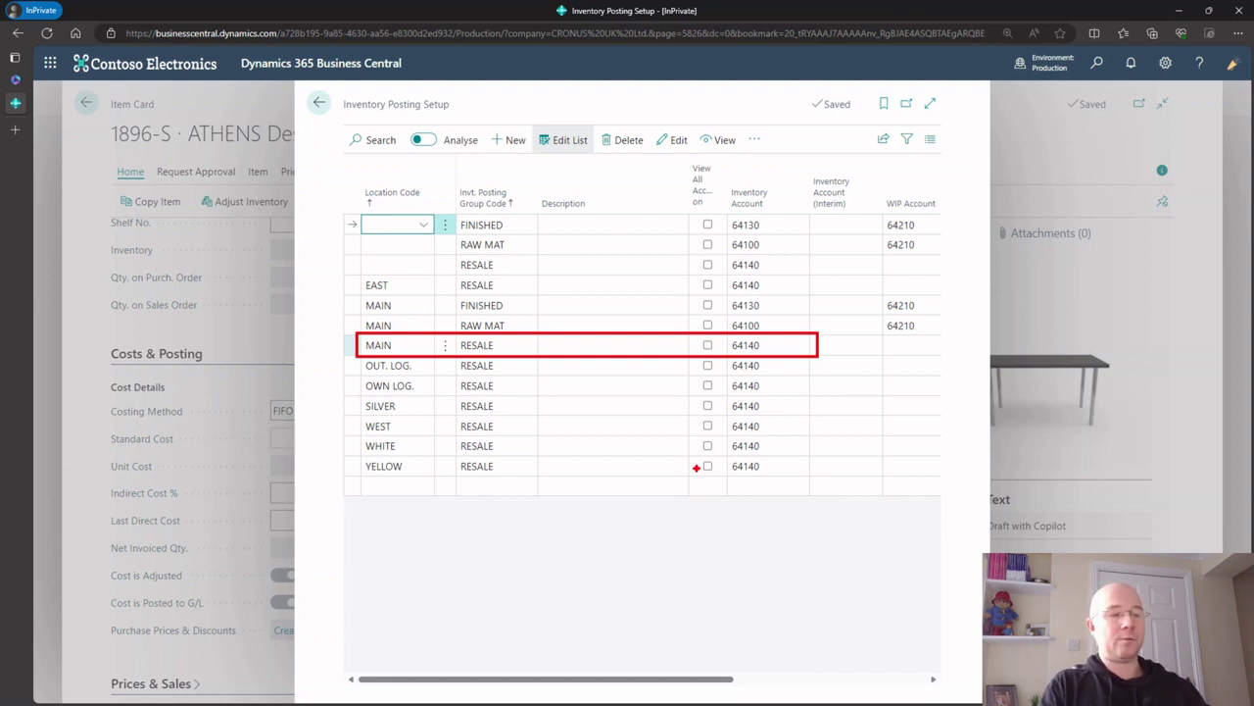
left_click(320, 105)
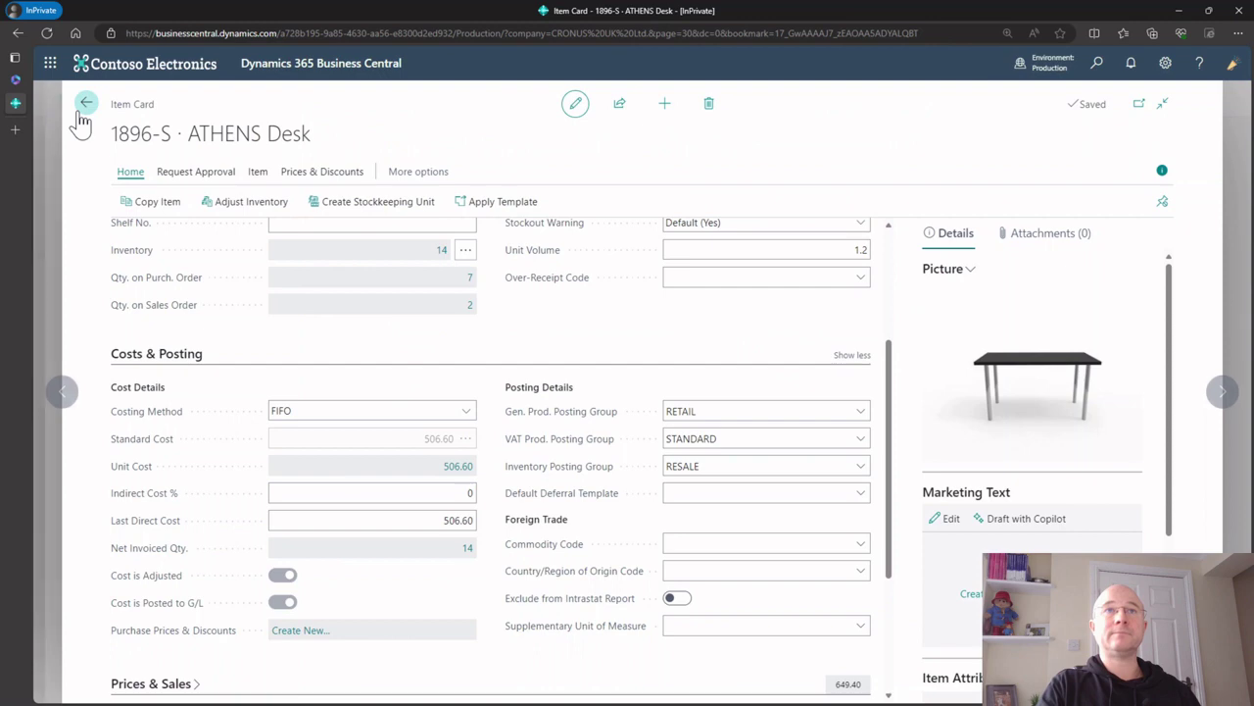
Step: Return to the Adatum Corporation customer card and search Tell Me for 'sales order'
left_click(84, 105)
left_click(316, 105)
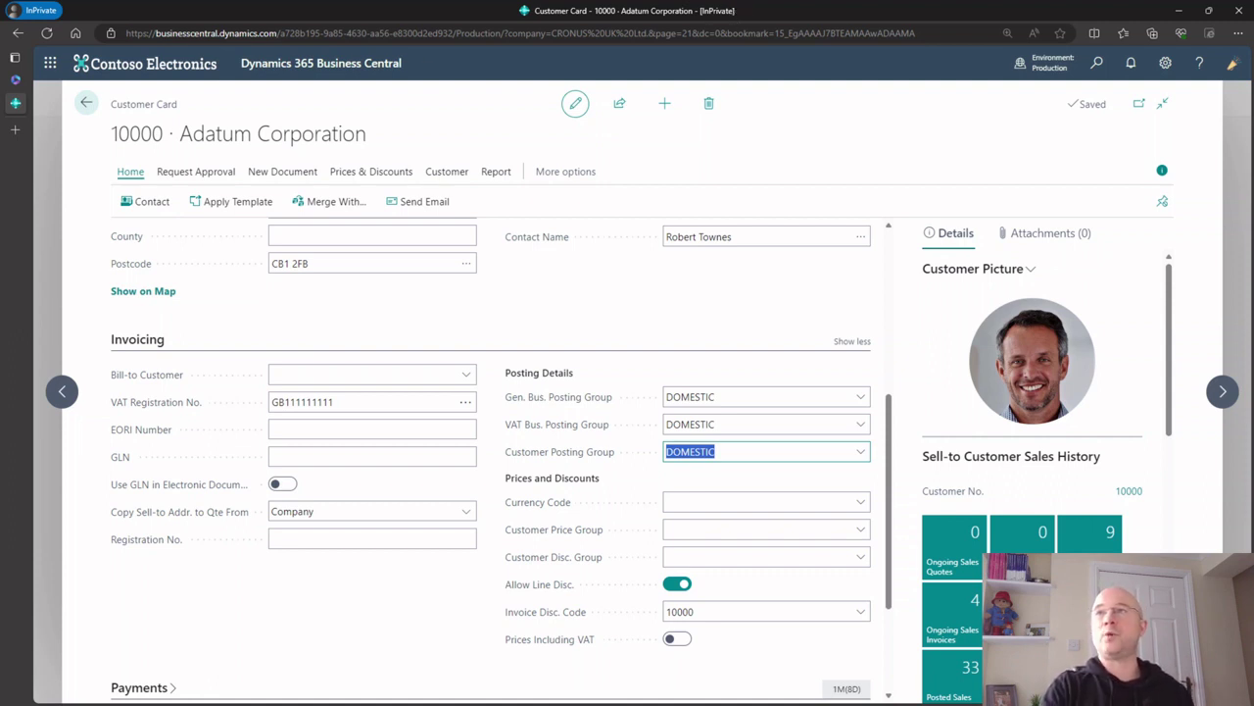
left_click(1097, 63)
type("sales order")
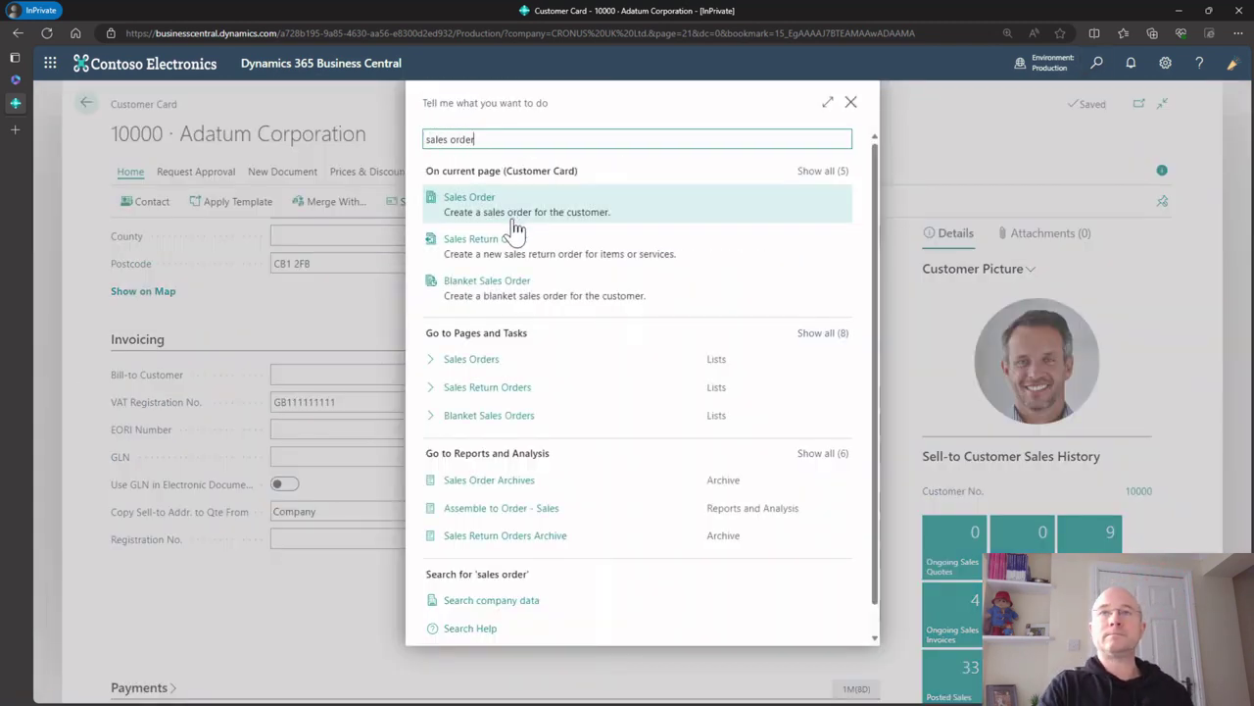
Step: Open sales order 101011 and preview its G/L entries through Post > Preview Posting
left_click(497, 359)
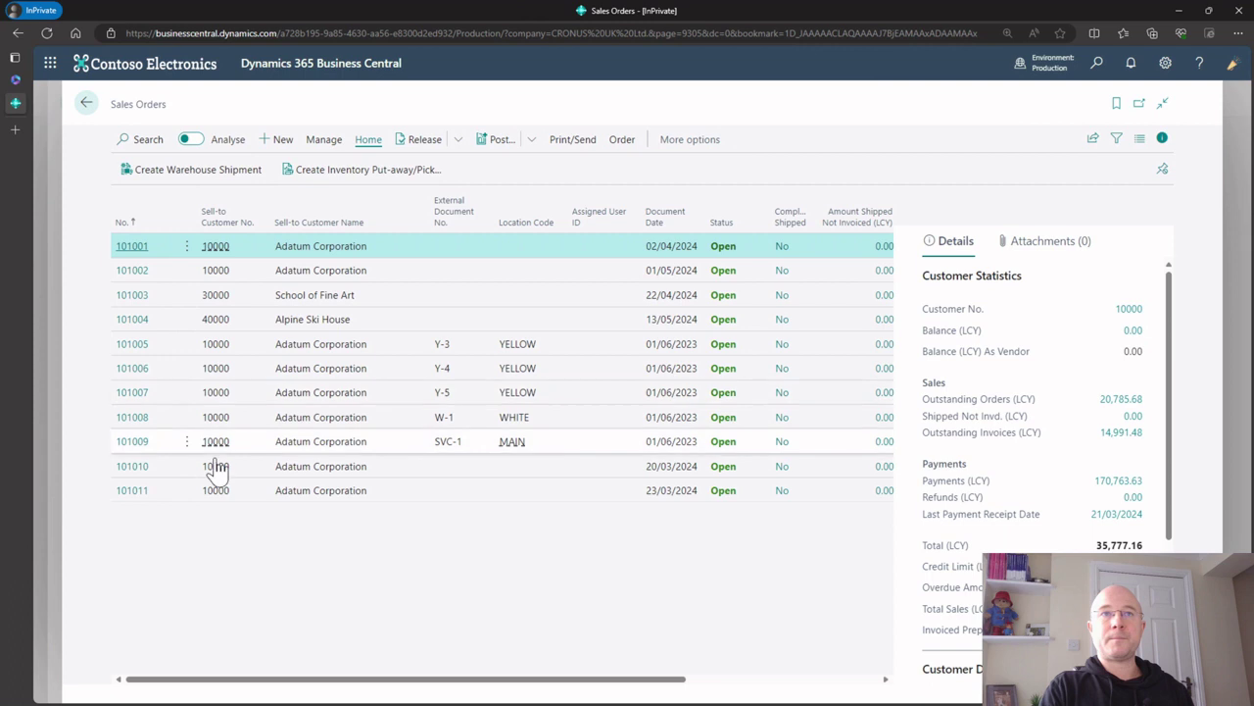
left_click(144, 498)
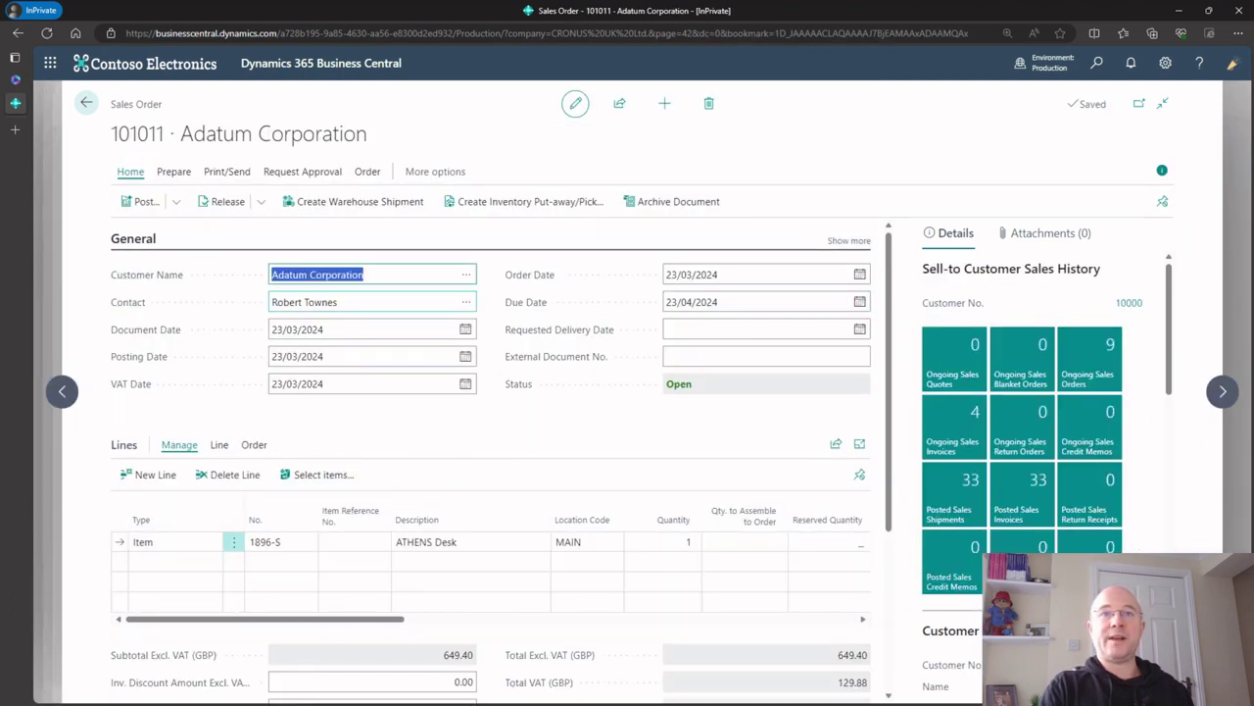
left_click(178, 206)
left_click(175, 281)
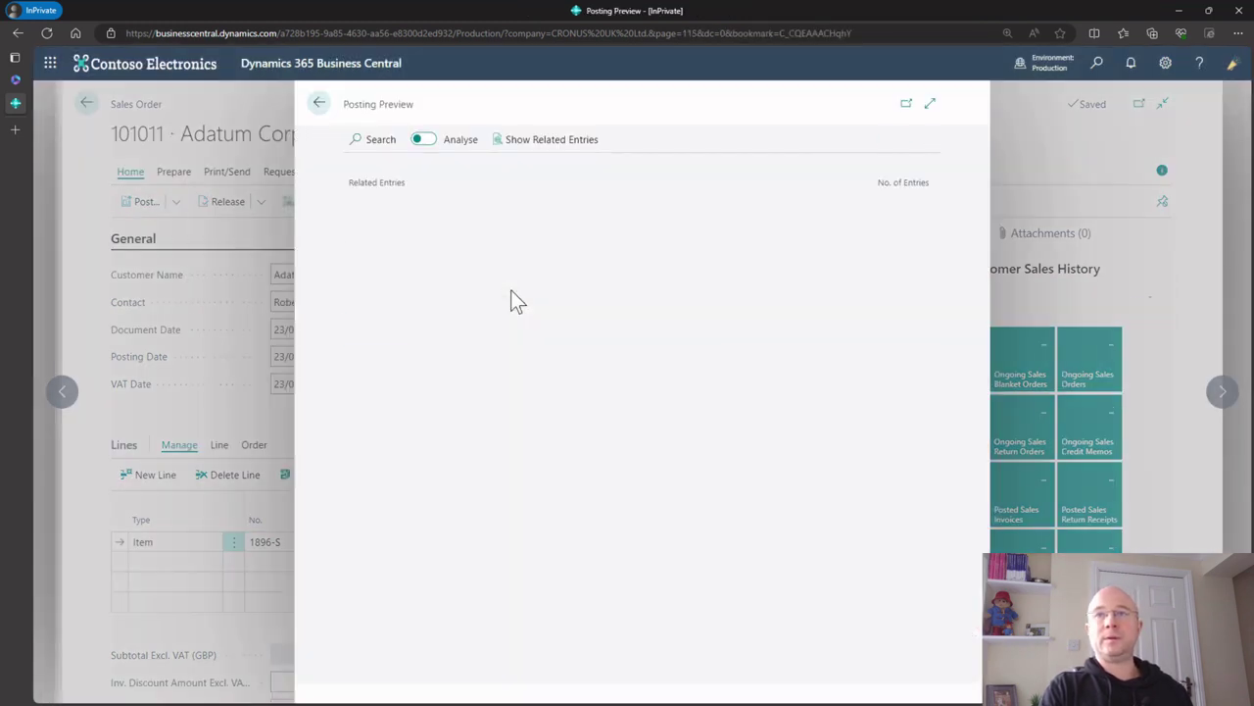
left_click(376, 207)
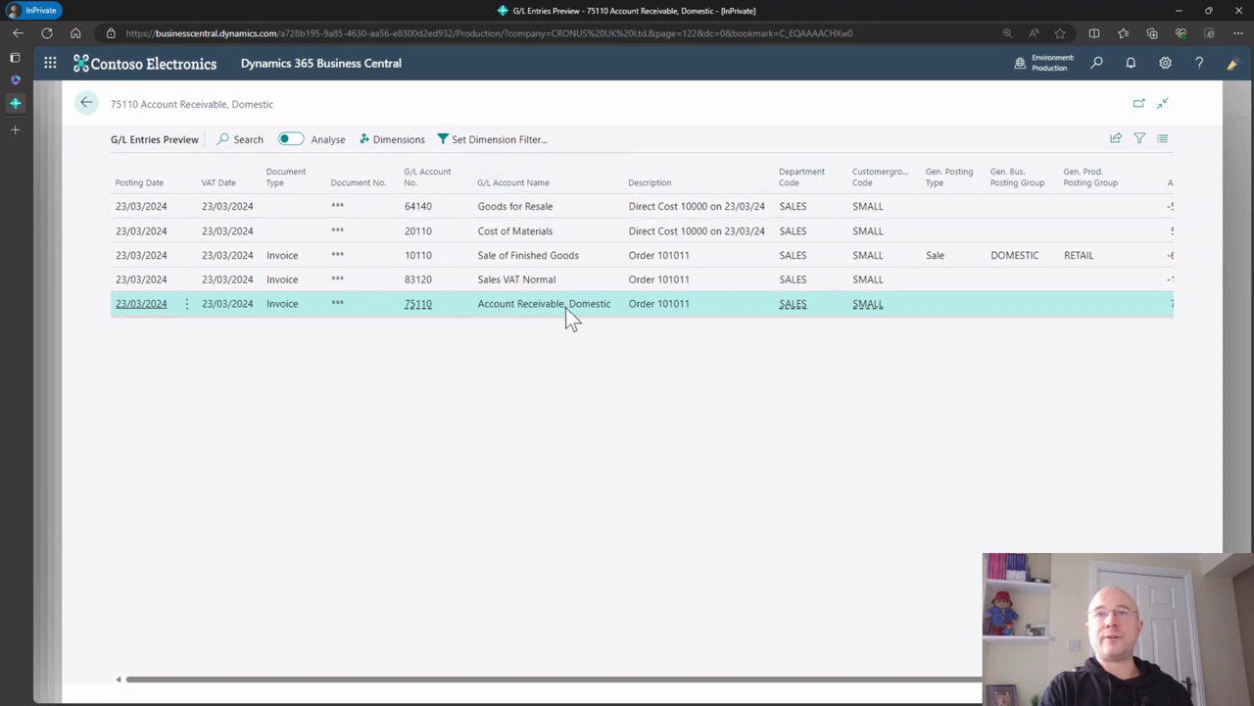
Step: Inspect the Sales VAT Normal, Sale of Finished Goods and Goods for Resale entries
left_click(572, 281)
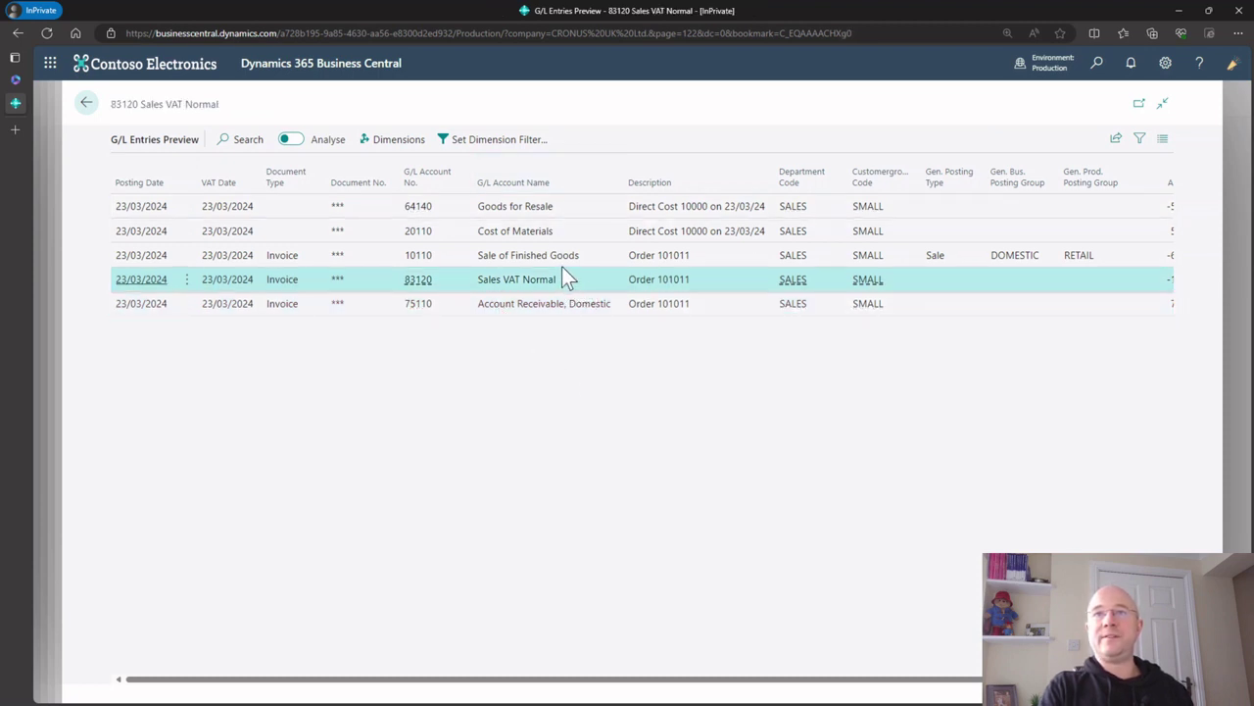
left_click_drag(824, 689, 917, 690)
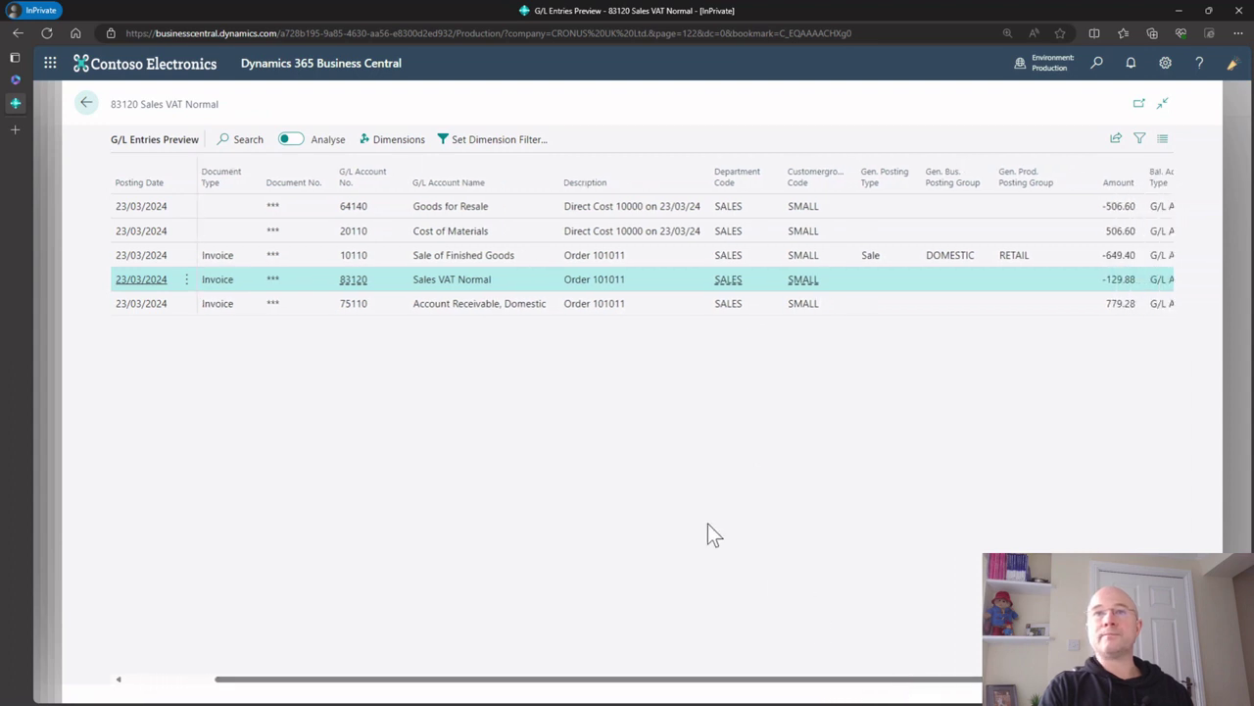
left_click(454, 257)
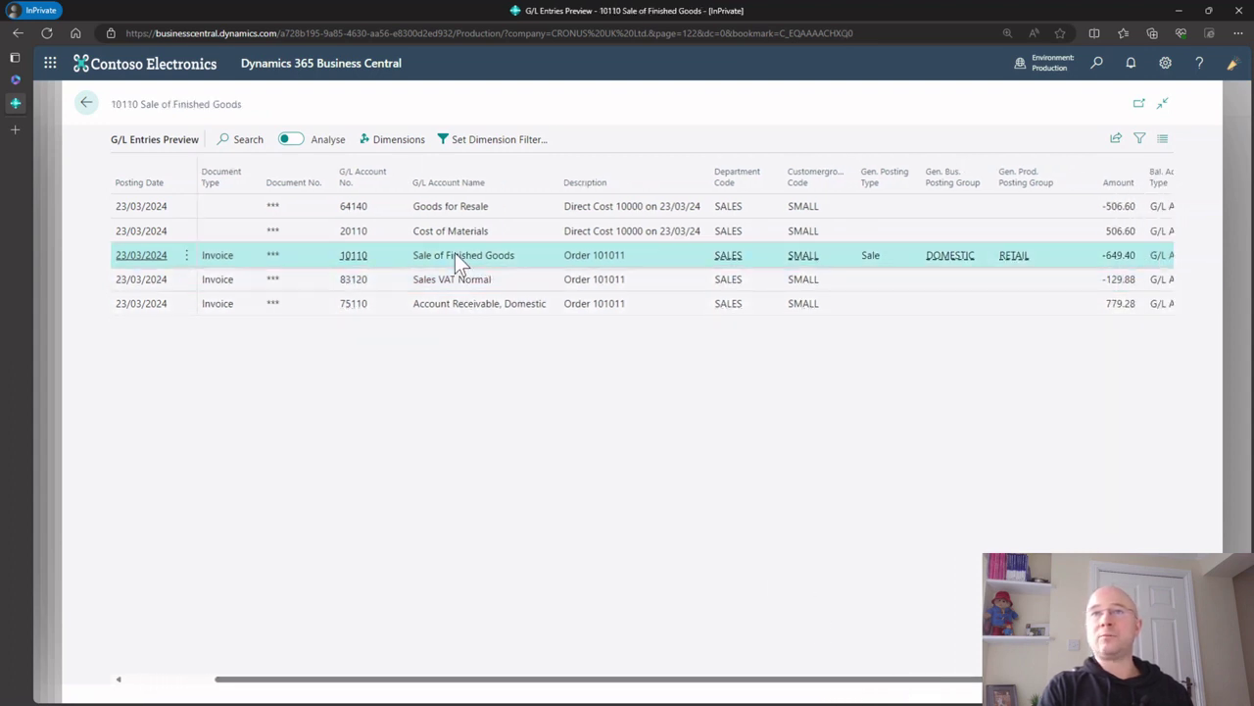
left_click(455, 203)
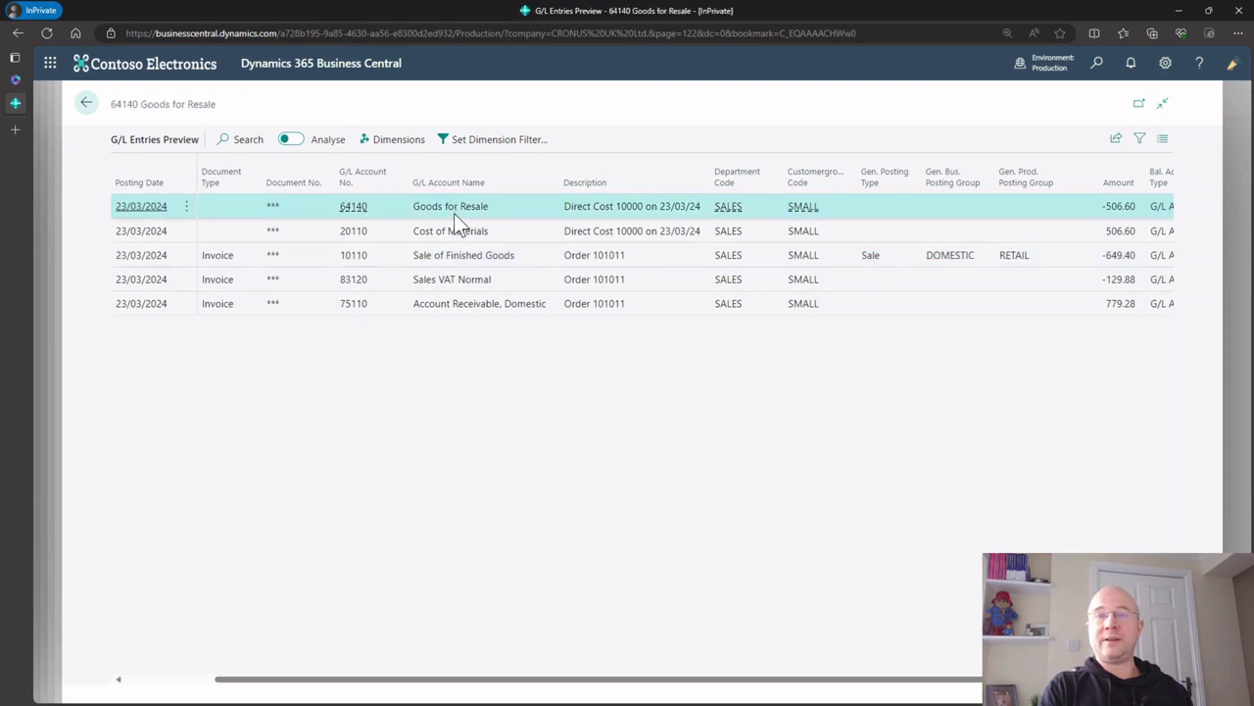